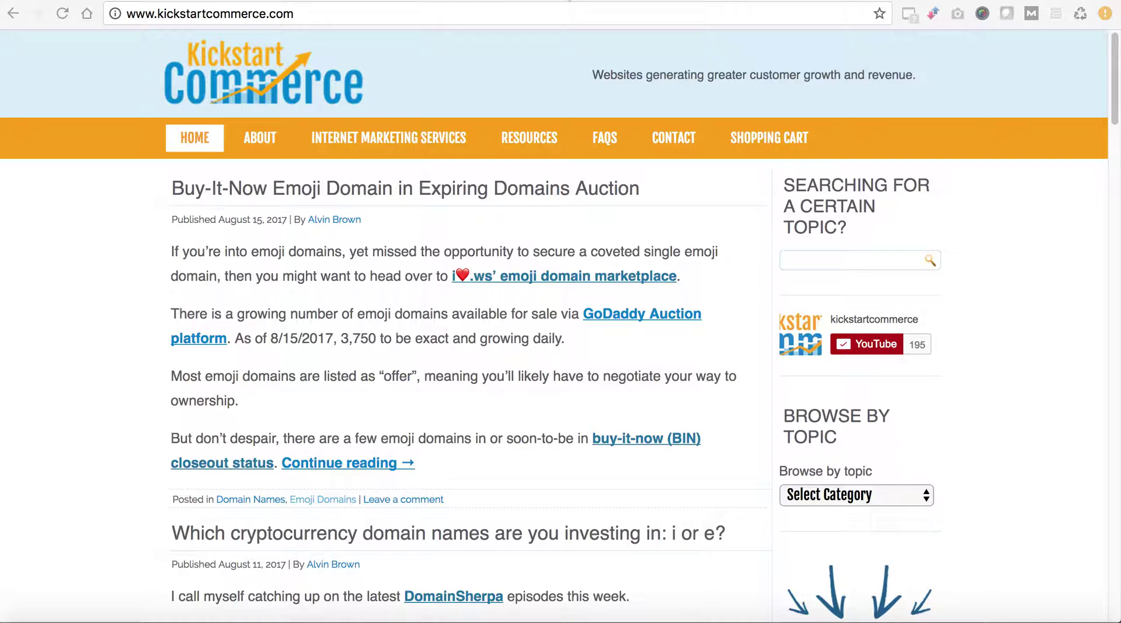
Open PageSpeed Insights from the PageSpeed Tools page and analyze kickstartcommerce.com
left_click(570, 0)
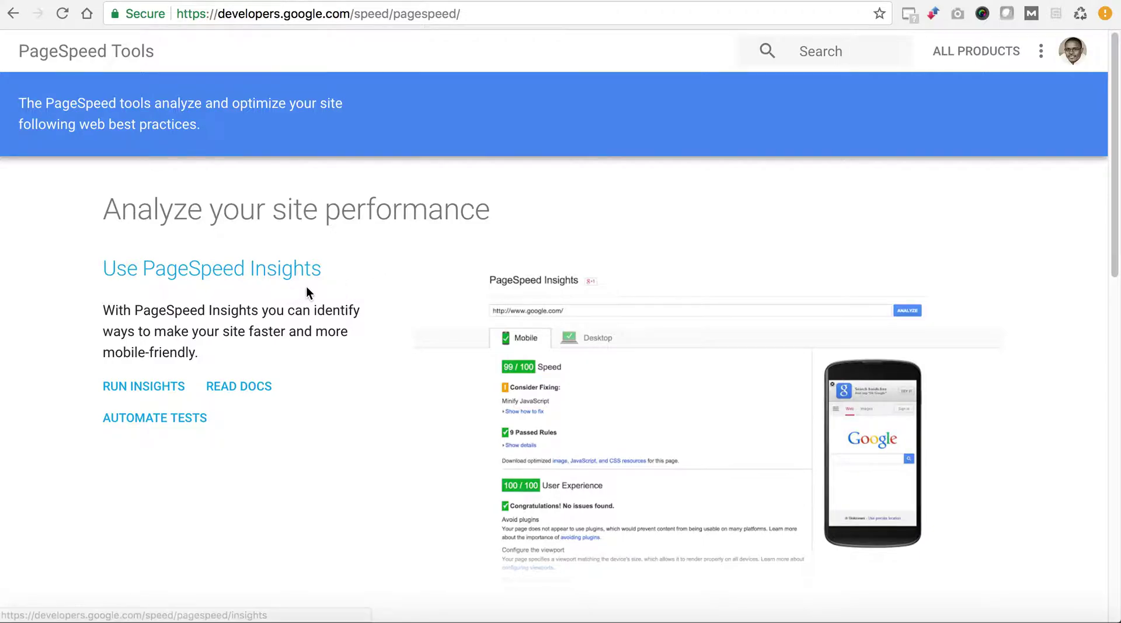
scroll(372, 312, "down", 1)
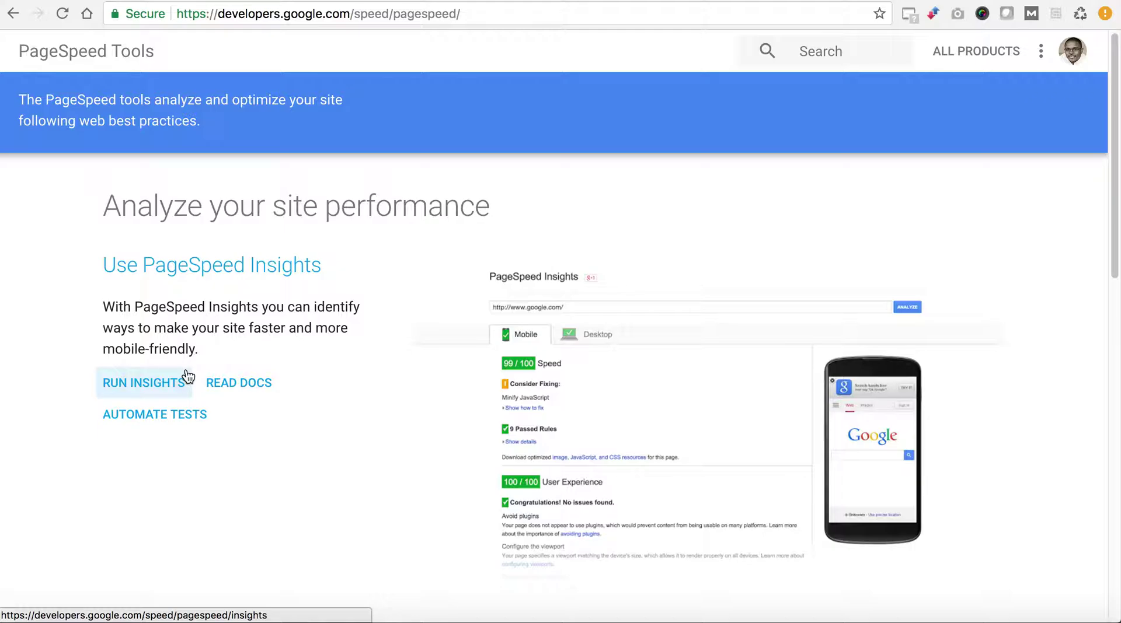
left_click(175, 383)
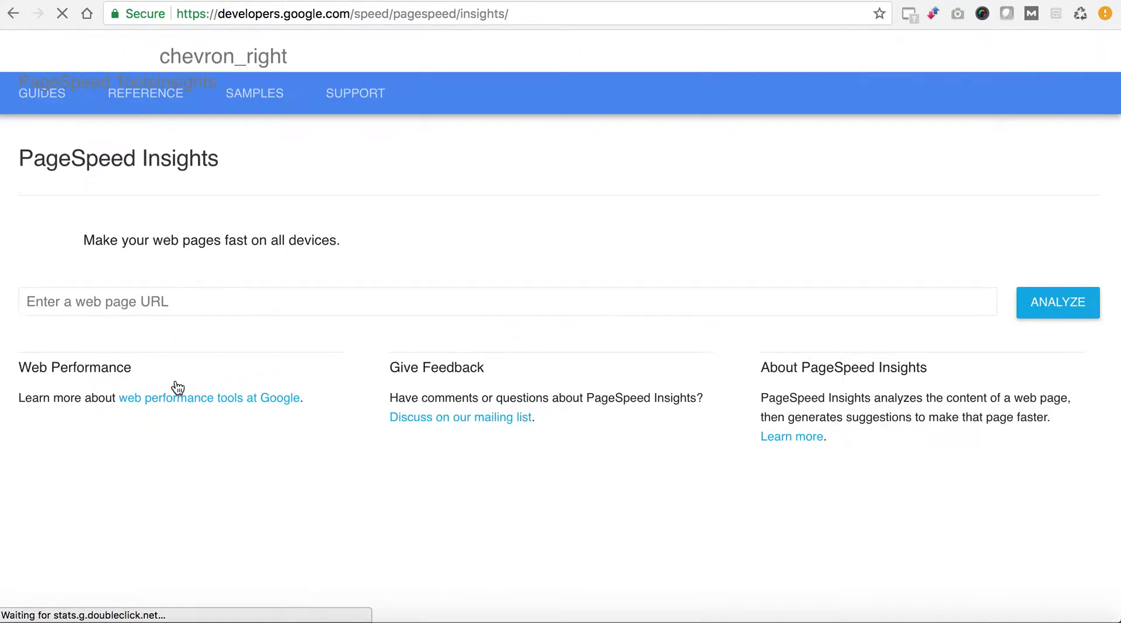
left_click(182, 299)
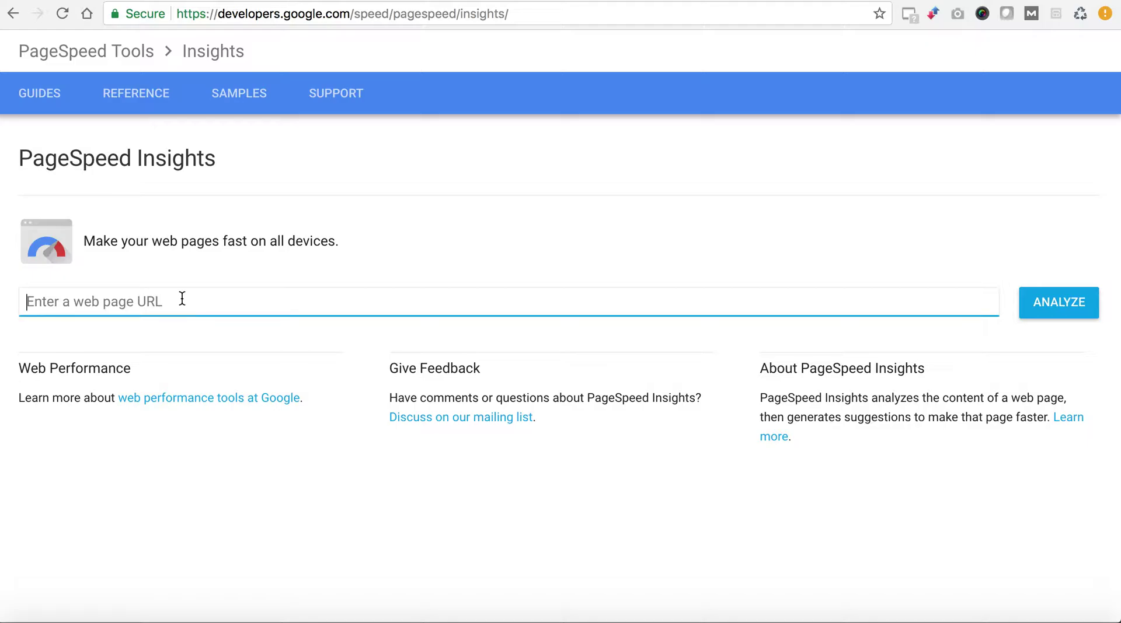
type("kickstar")
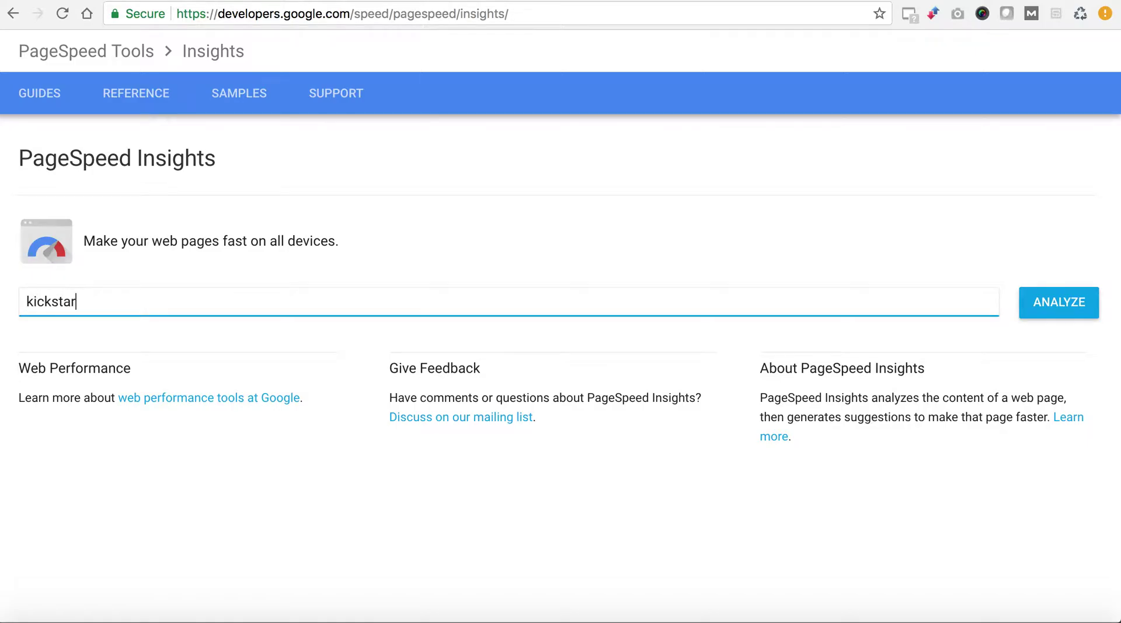
type("tcommerce.com")
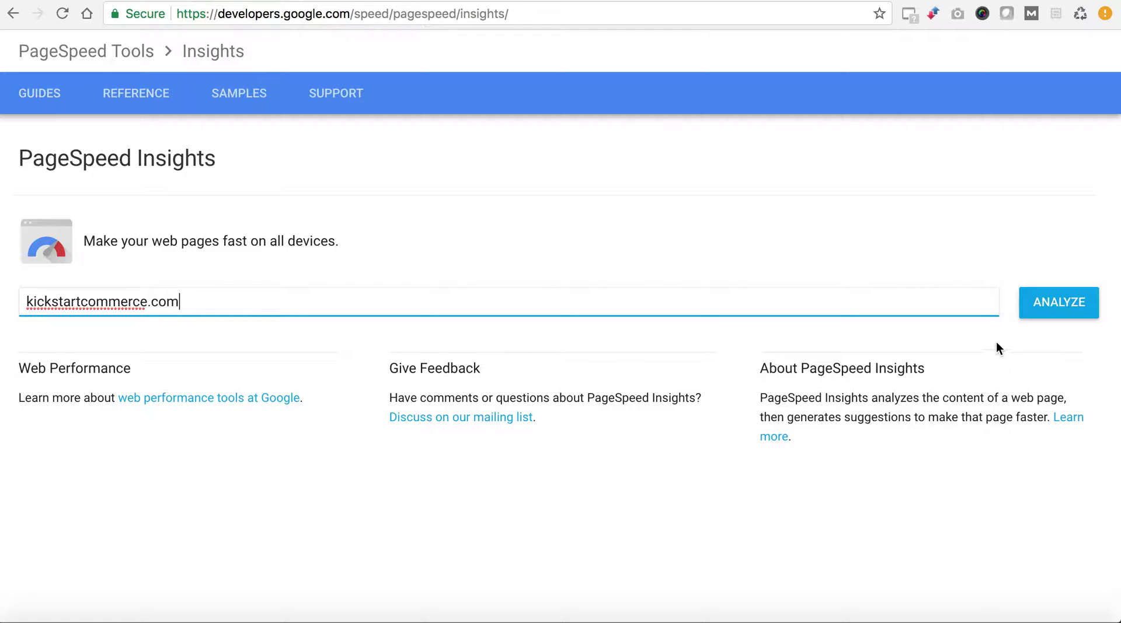
left_click(1058, 302)
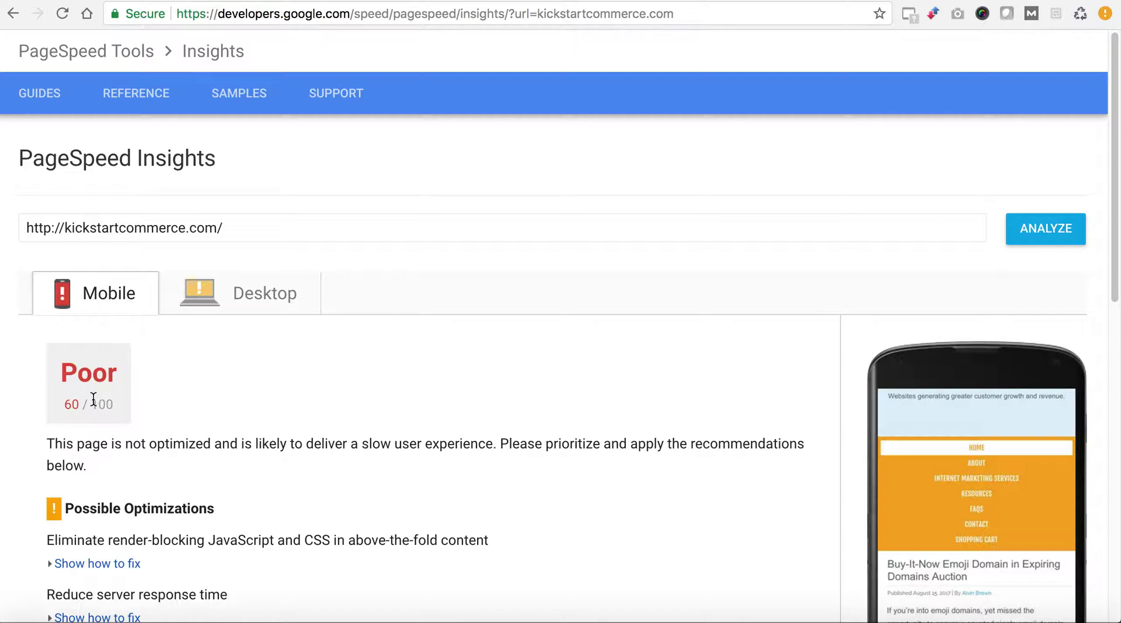
Examine the mobile report's possible optimizations, expanding the fix details for eliminating render-blocking JavaScript and CSS in above-the-fold content
scroll(109, 426, "down", 3)
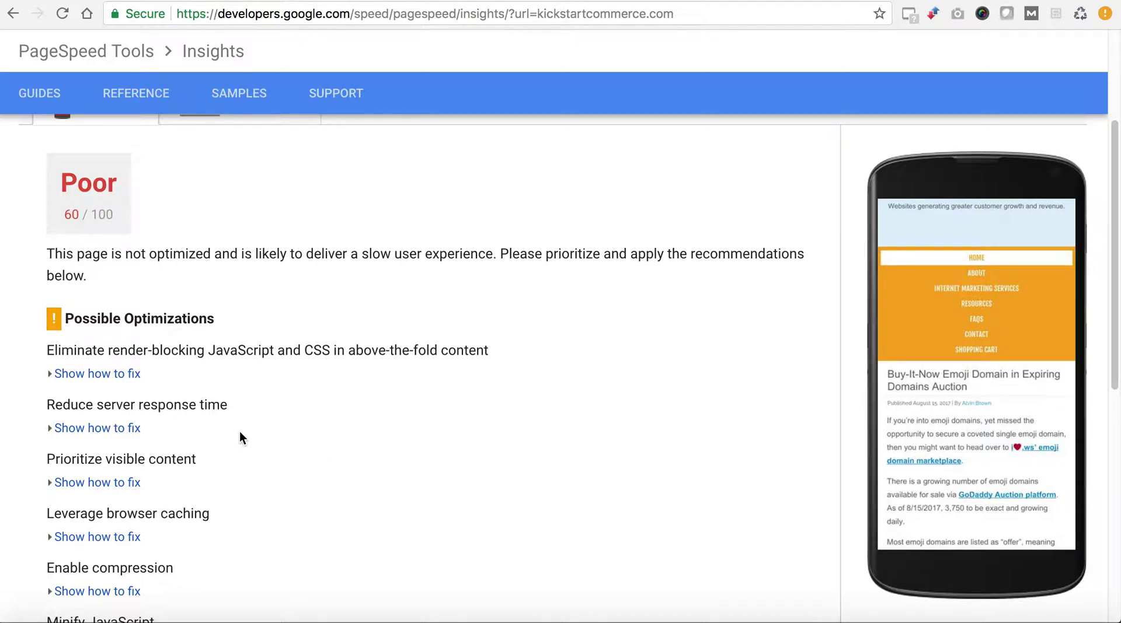
left_click(50, 375)
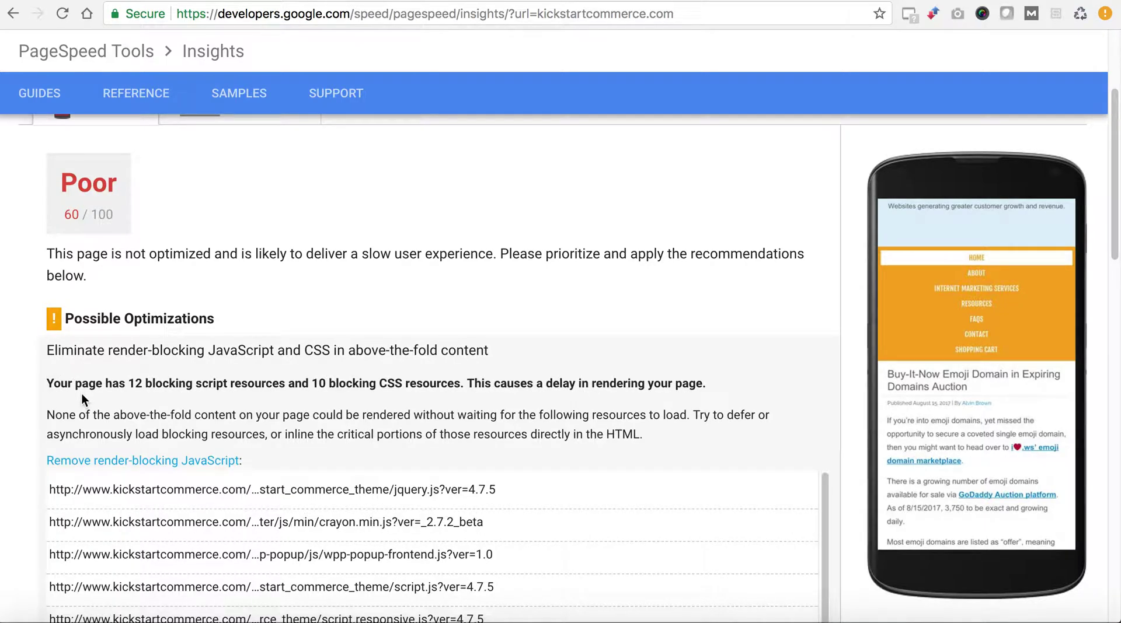
scroll(81, 393, "down", 1)
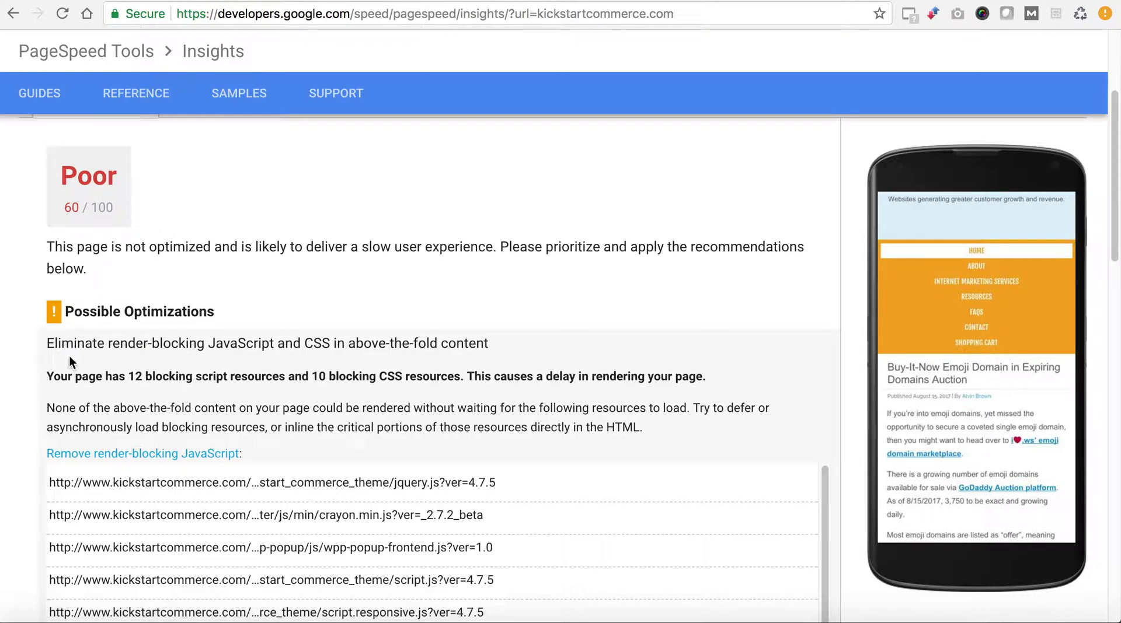
scroll(34, 372, "down", 10)
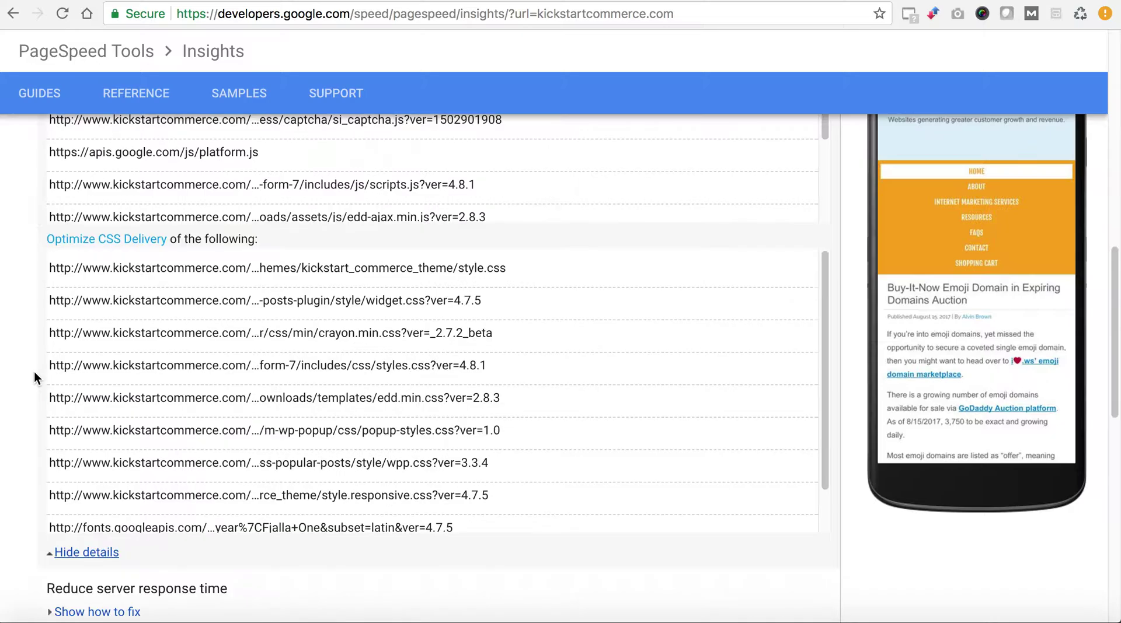
scroll(34, 378, "down", 1)
scroll(34, 378, "down", 3)
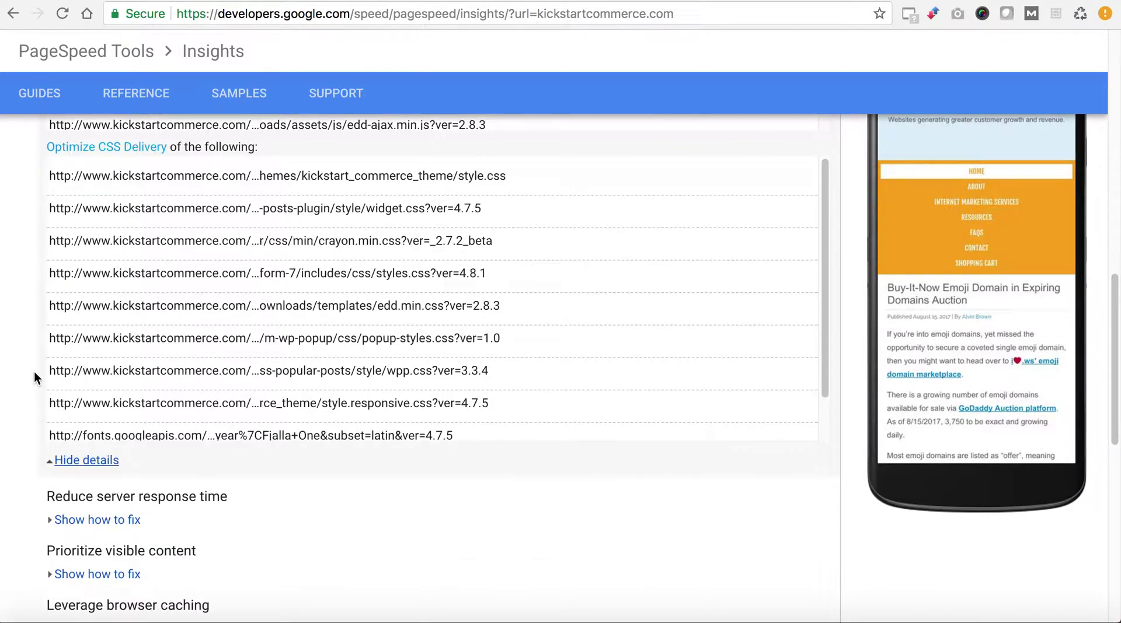
scroll(34, 371, "up", 12)
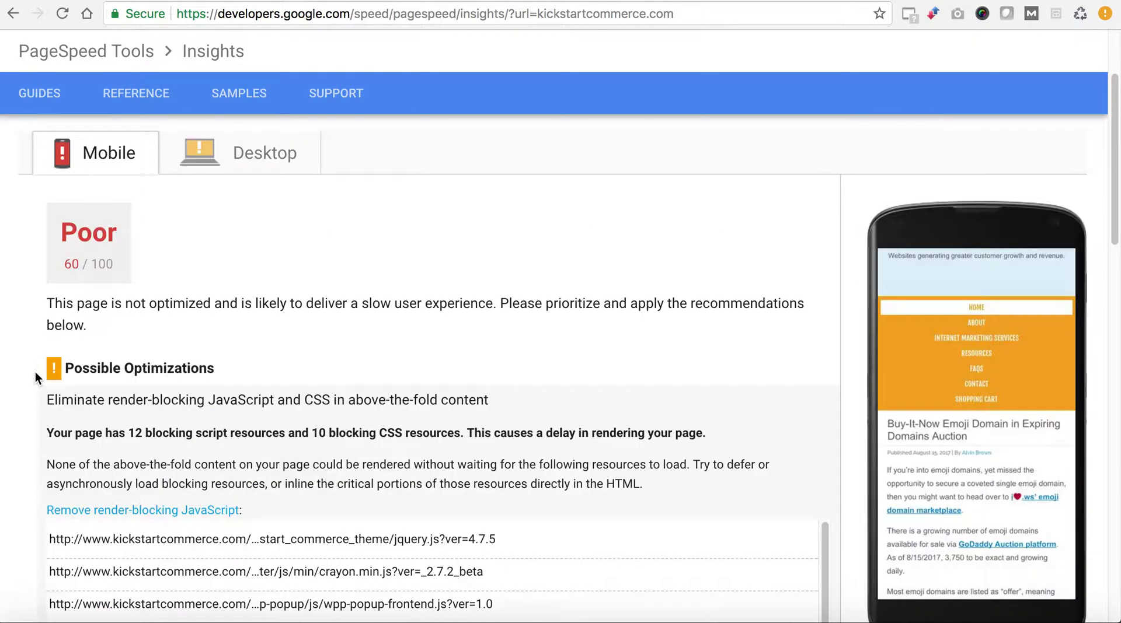
scroll(34, 374, "down", 15)
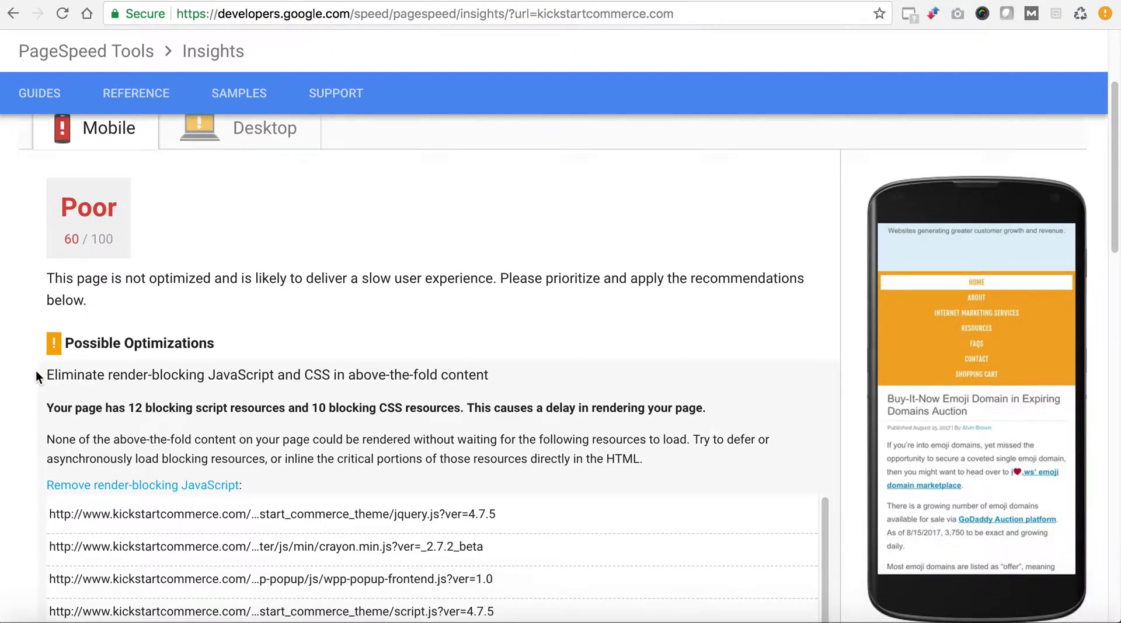
scroll(36, 378, "down", 3)
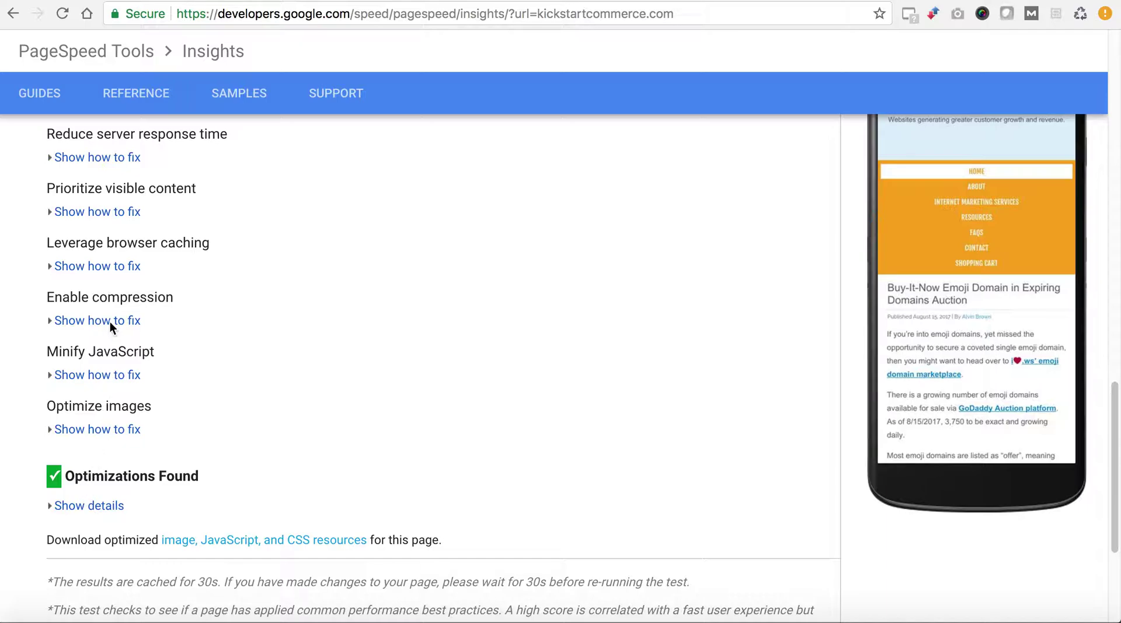
scroll(99, 395, "up", 10)
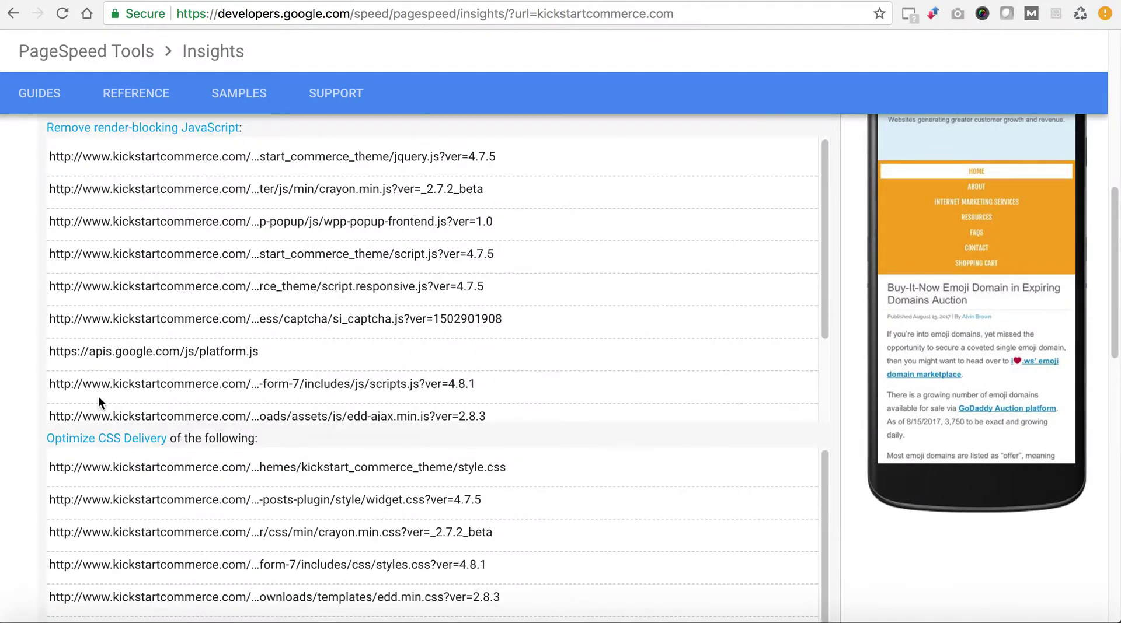
scroll(98, 397, "up", 5)
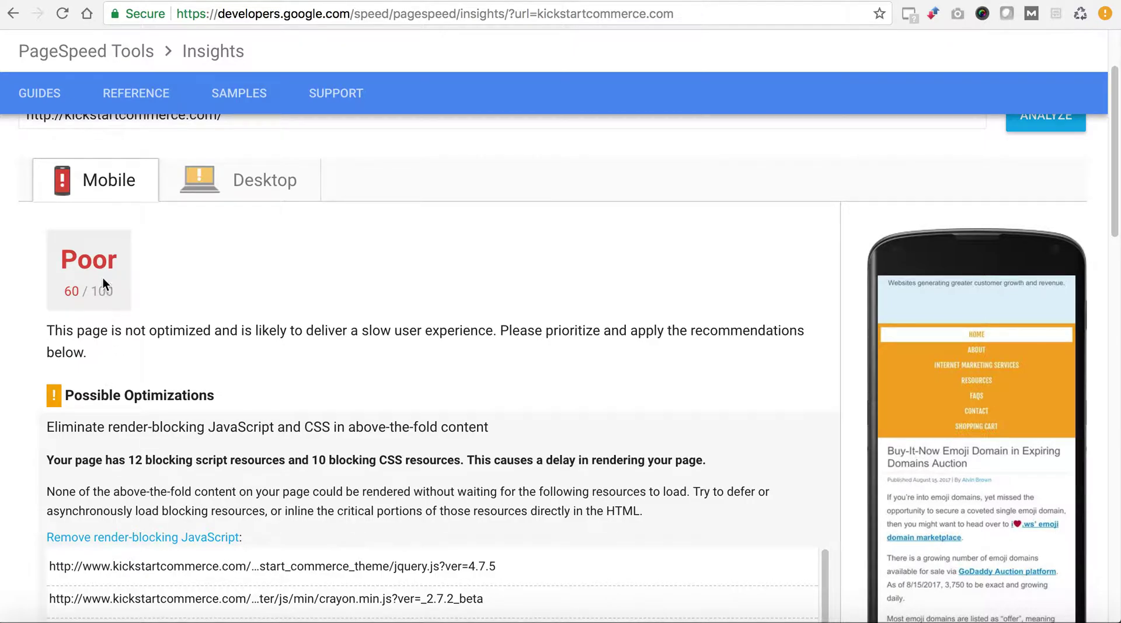
Show the desktop report for kickstartcommerce.com and review its score and possible optimizations
left_click(235, 190)
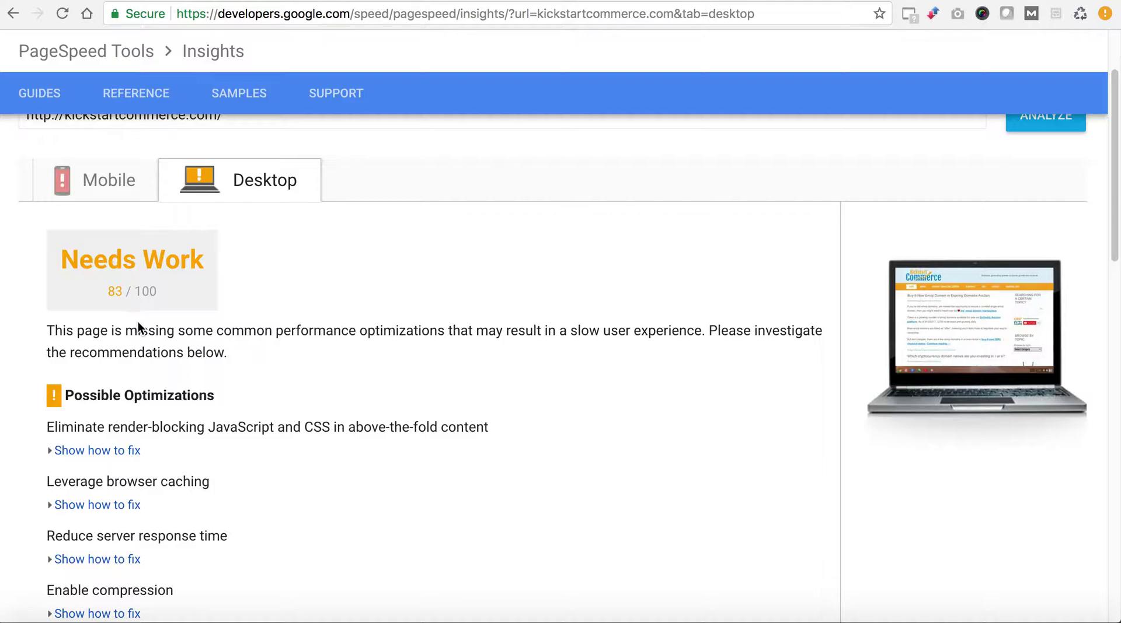
scroll(128, 425, "down", 1)
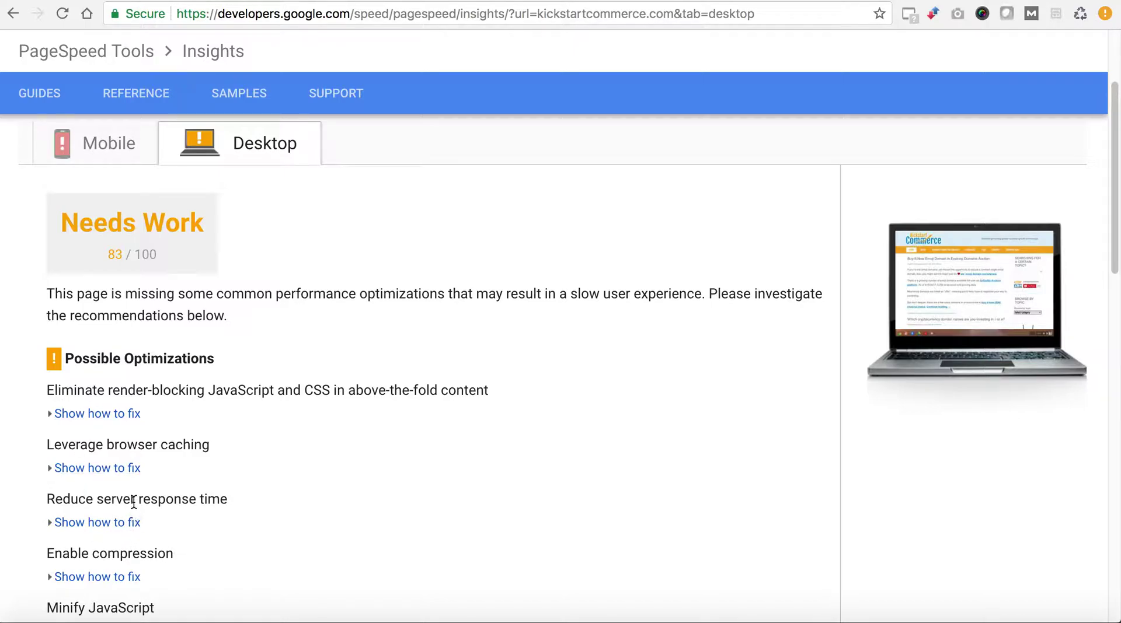
scroll(155, 471, "down", 10)
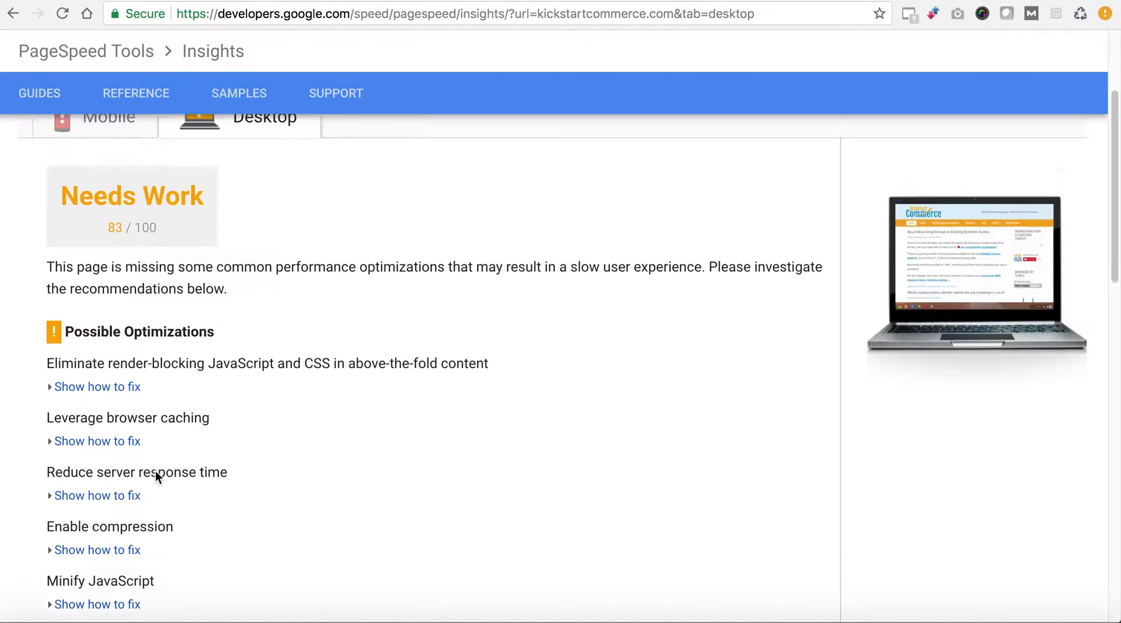
scroll(154, 471, "up", 15)
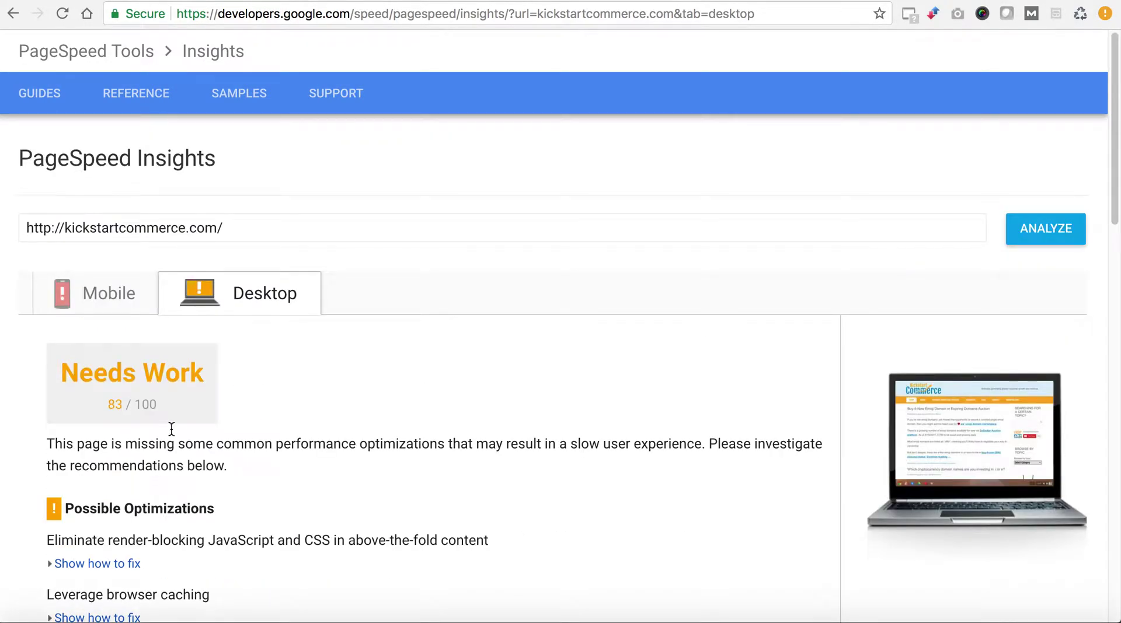
Replace the analyzed address with smartersolutions.com, run the analysis and show its desktop report
left_click(215, 227)
left_click_drag(238, 227, 23, 223)
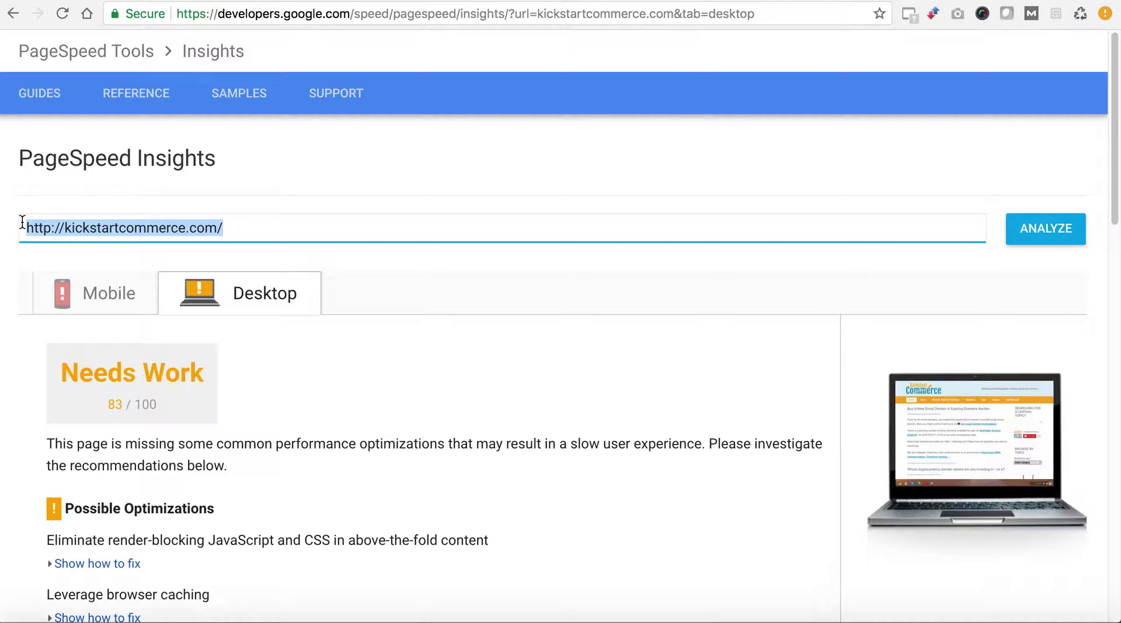
type("smartersolutions.com")
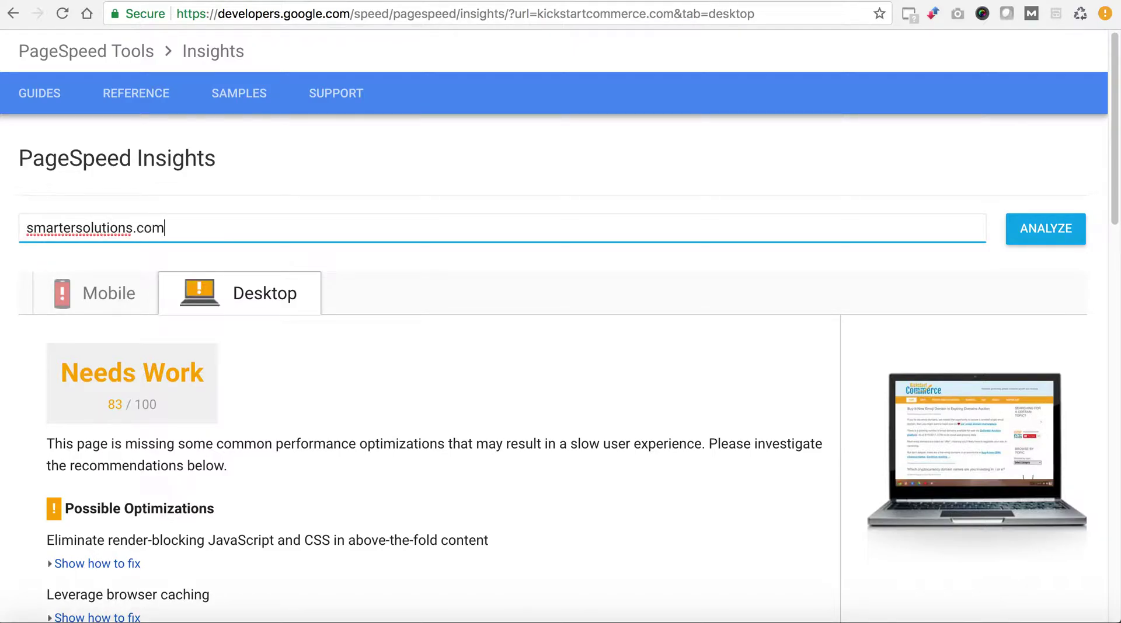
key("Return")
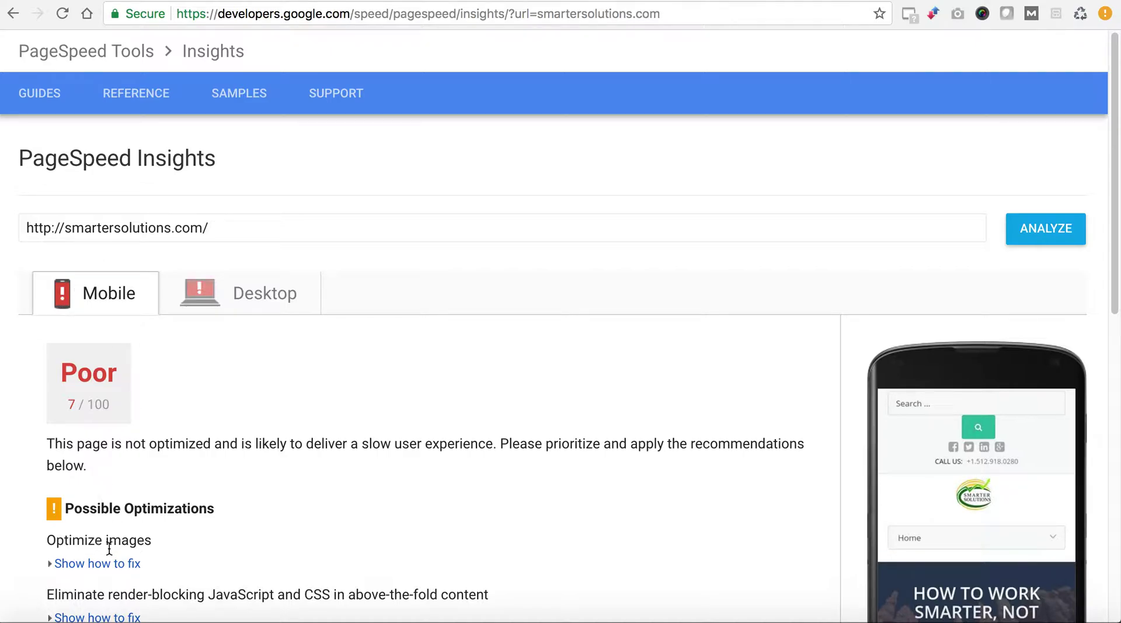
left_click(201, 302)
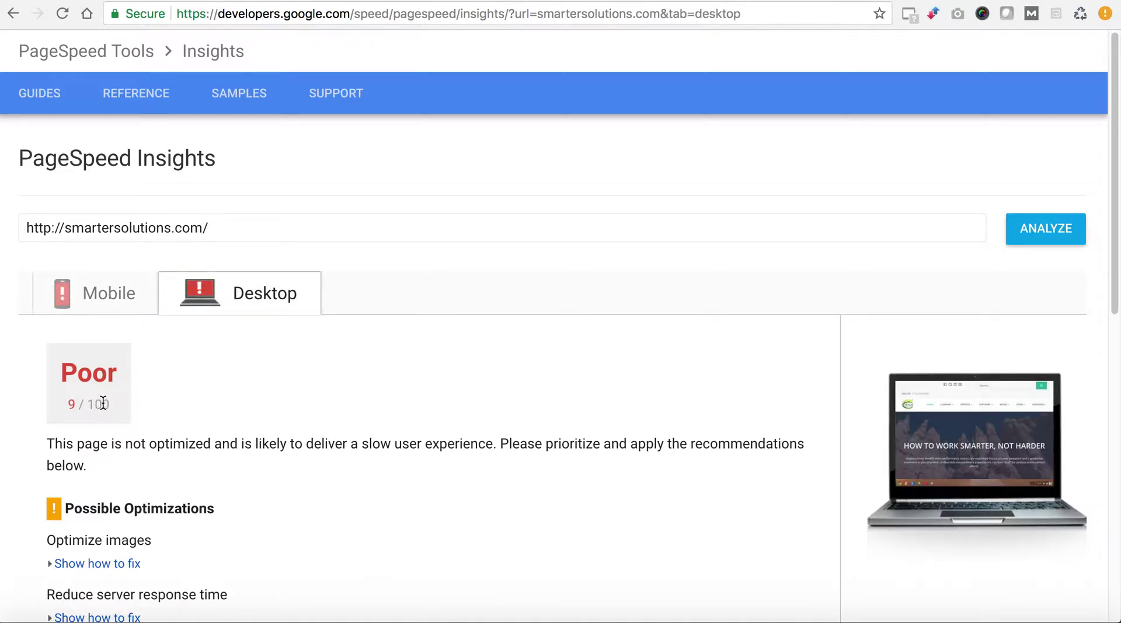
left_click(66, 222)
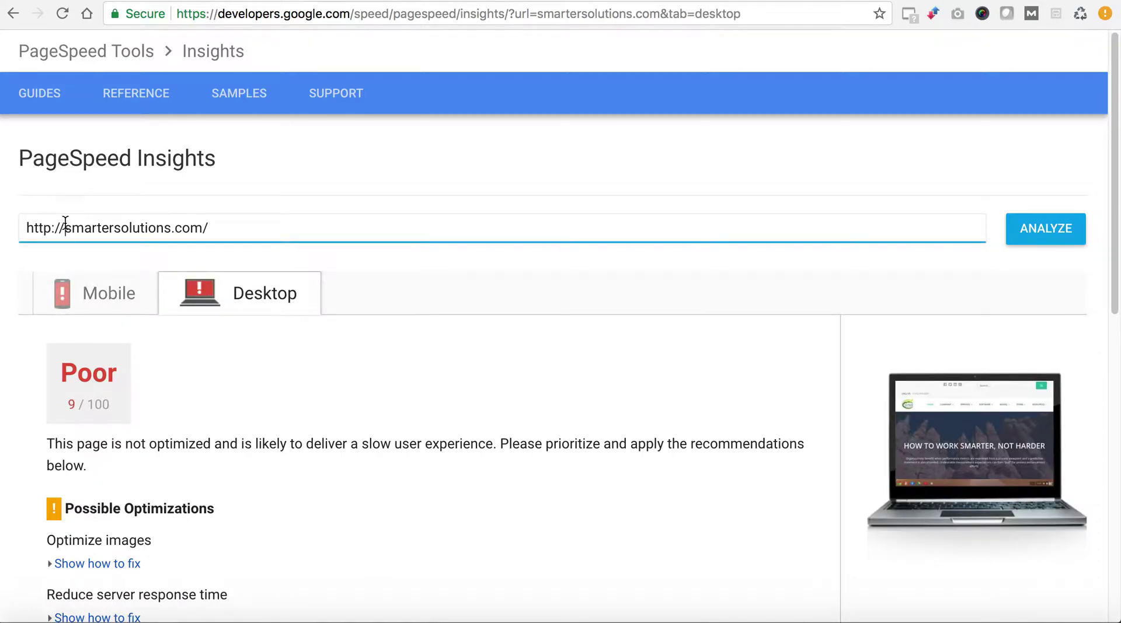
type("www.")
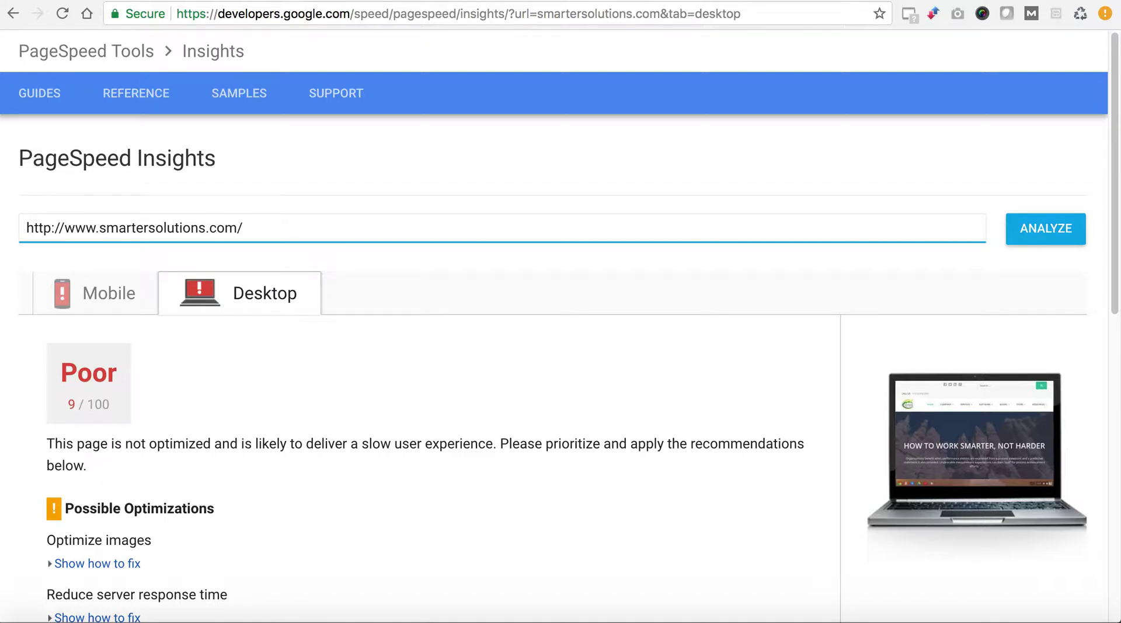
key("Return")
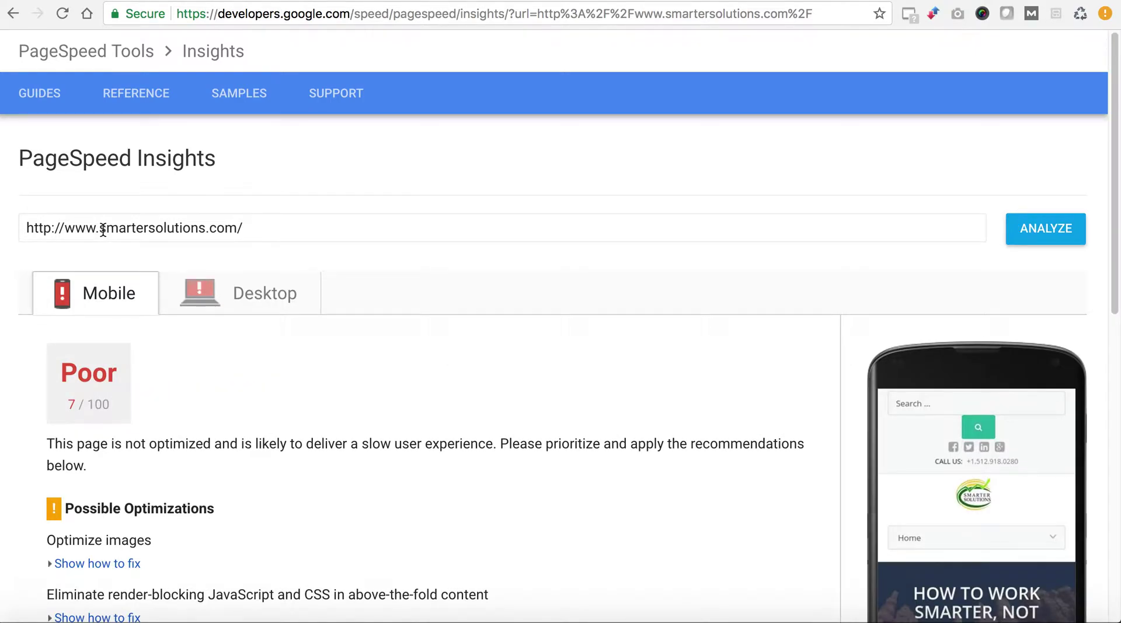
left_click(103, 229)
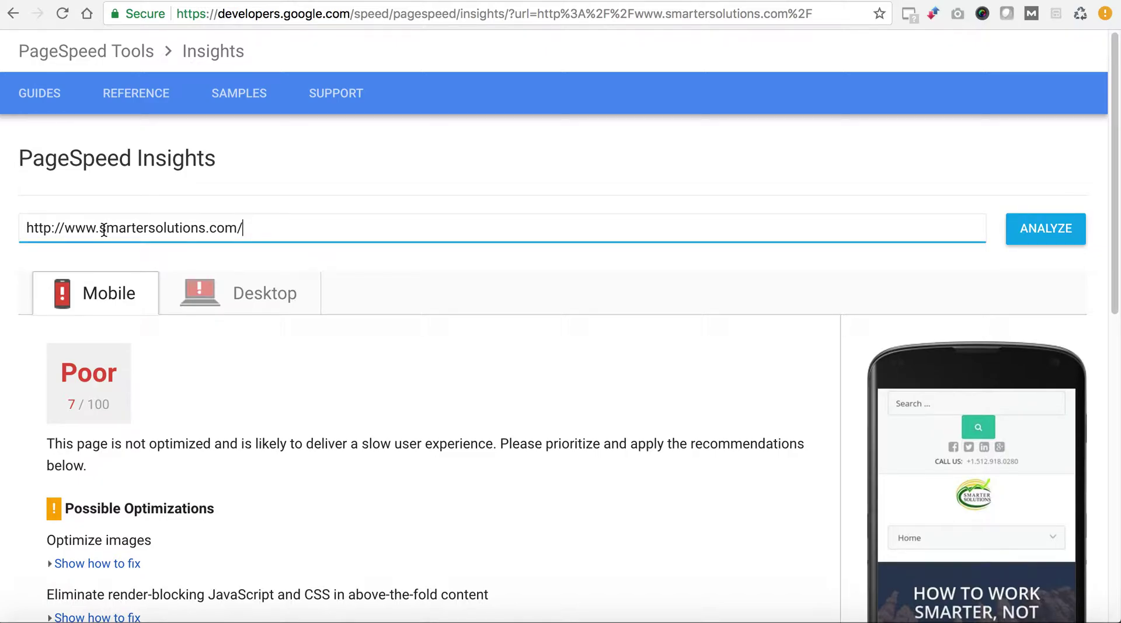
triple_click(104, 229)
type("www.hea")
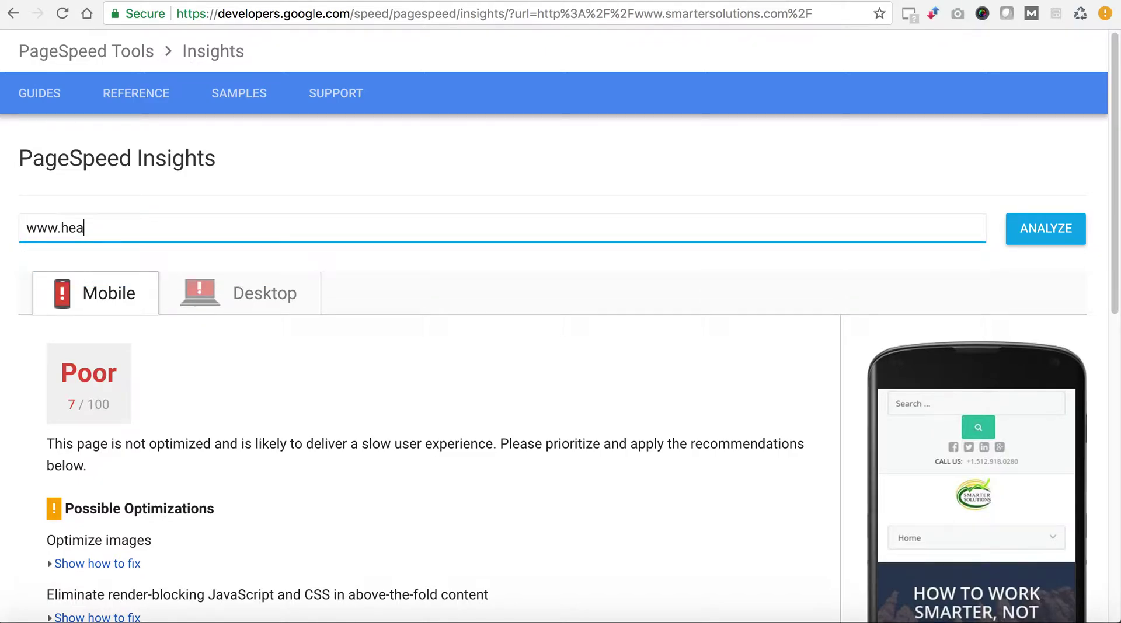
type("rtandtransport.com")
key("Return")
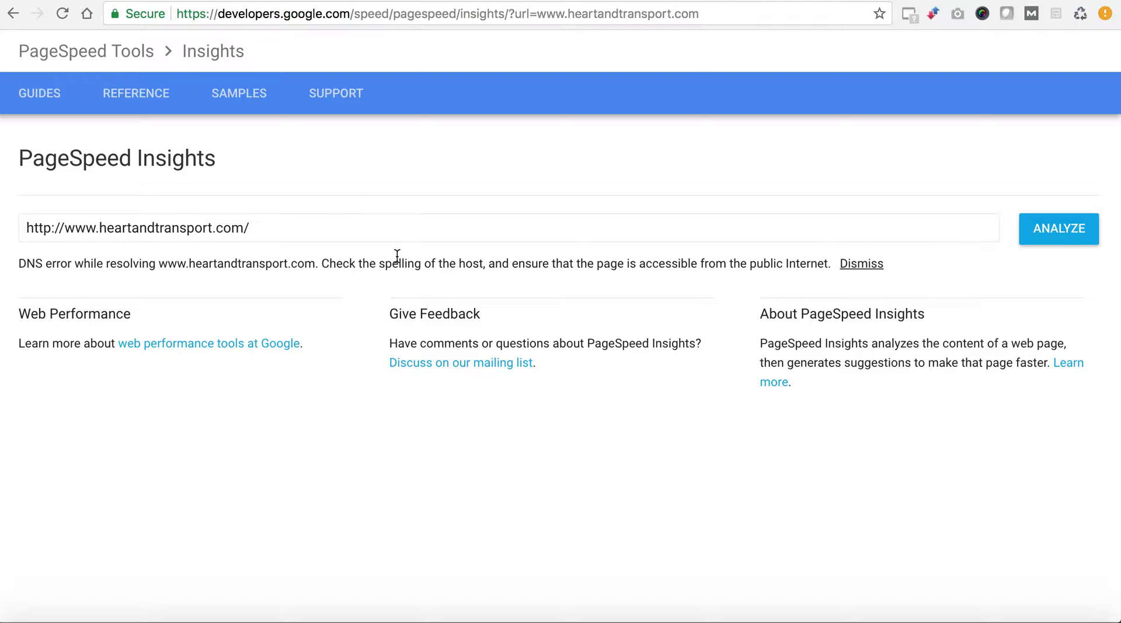
left_click(155, 228)
type("soul")
left_click(1059, 236)
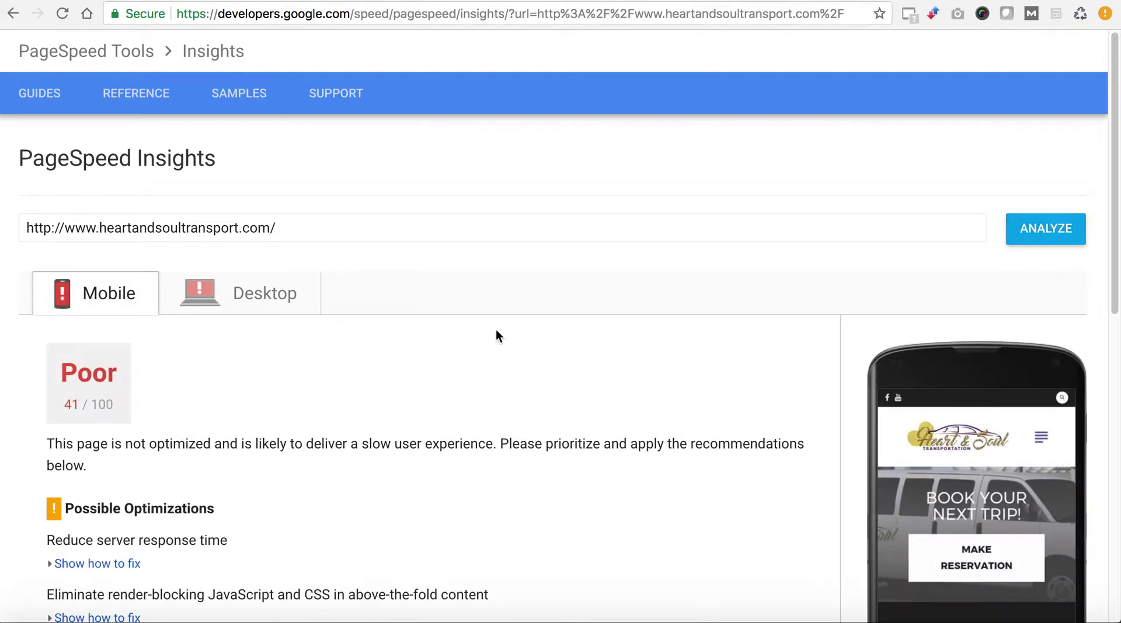
left_click(249, 307)
left_click(275, 222)
left_click_drag(274, 221, 6, 203)
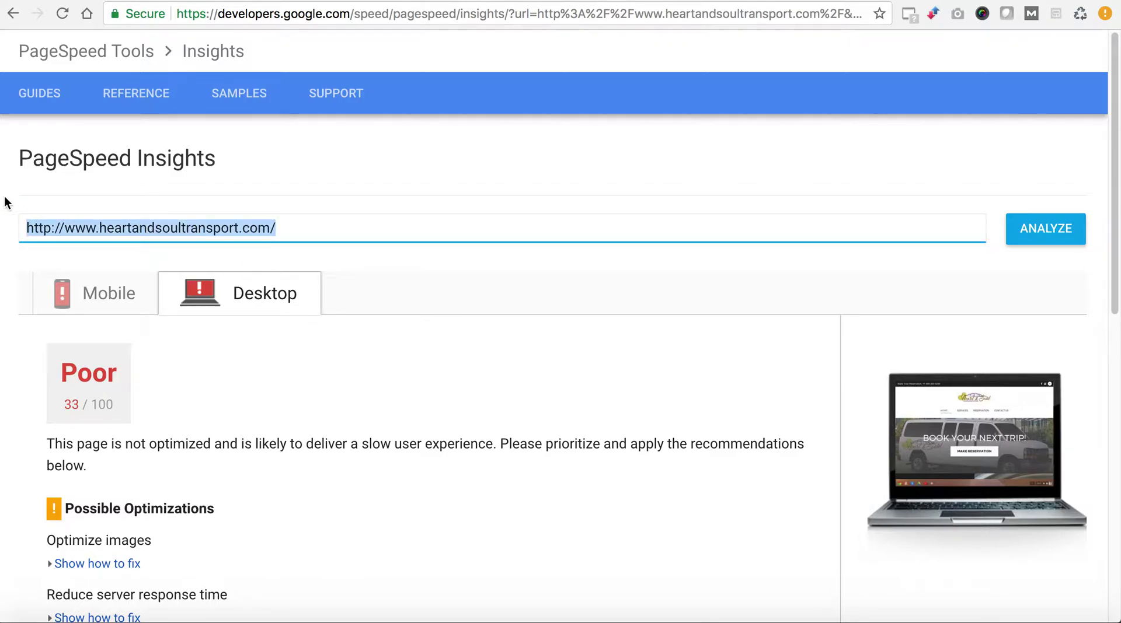
type("emojihunt.io")
key("super+Left")
type("www.")
key("Return")
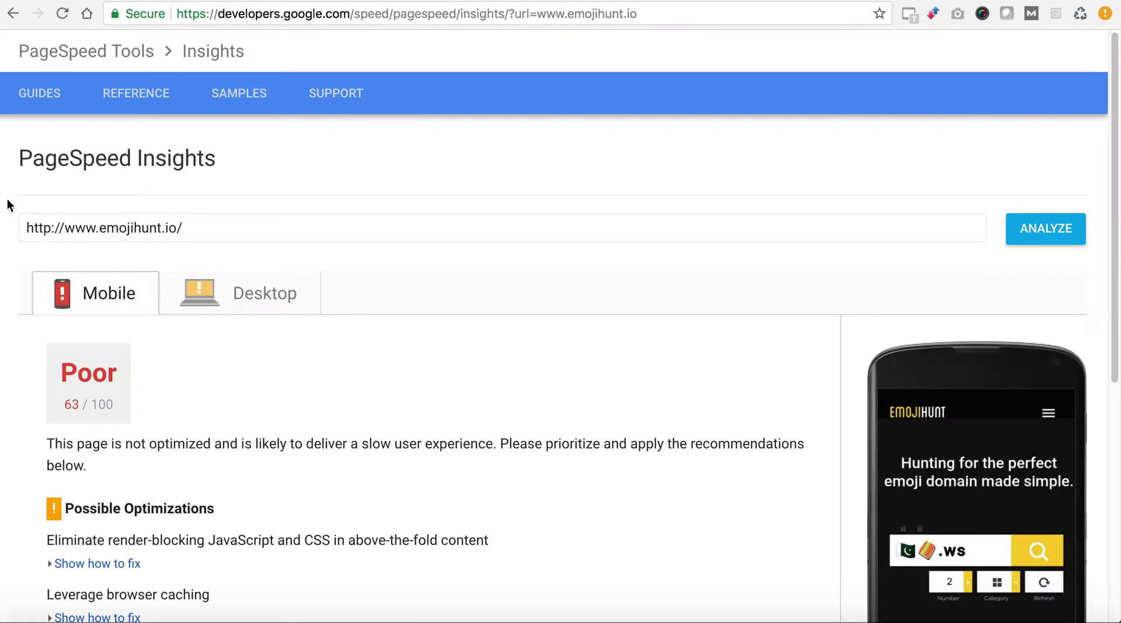
left_click(241, 306)
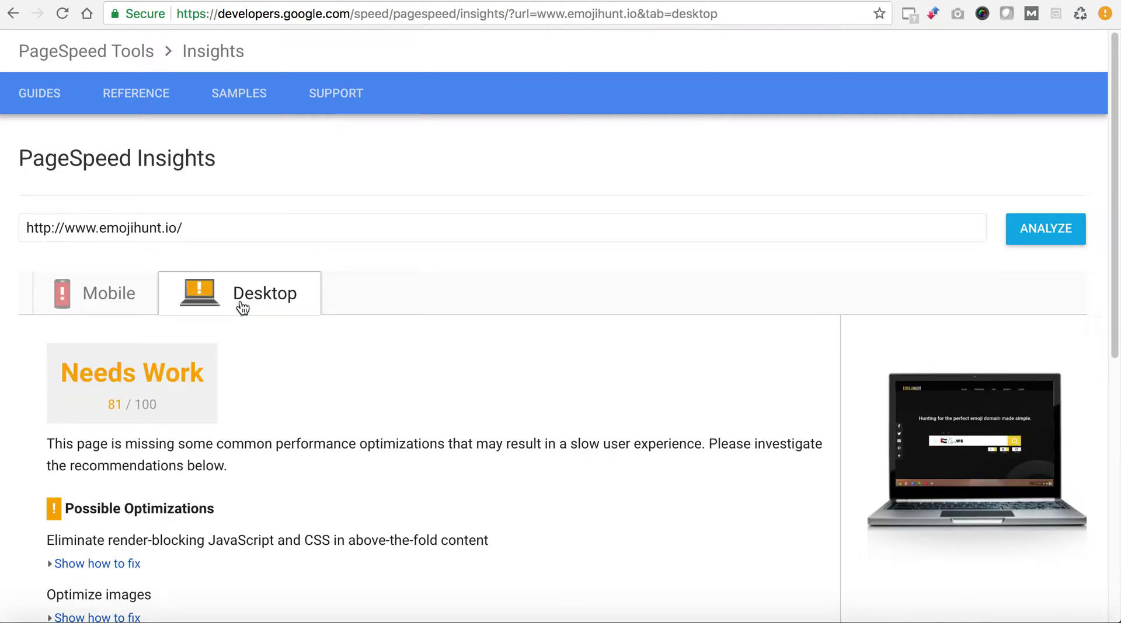
Replace the address with i❤️.ws, inserting the red heart emoji after the i, and run the analysis
left_click(192, 226)
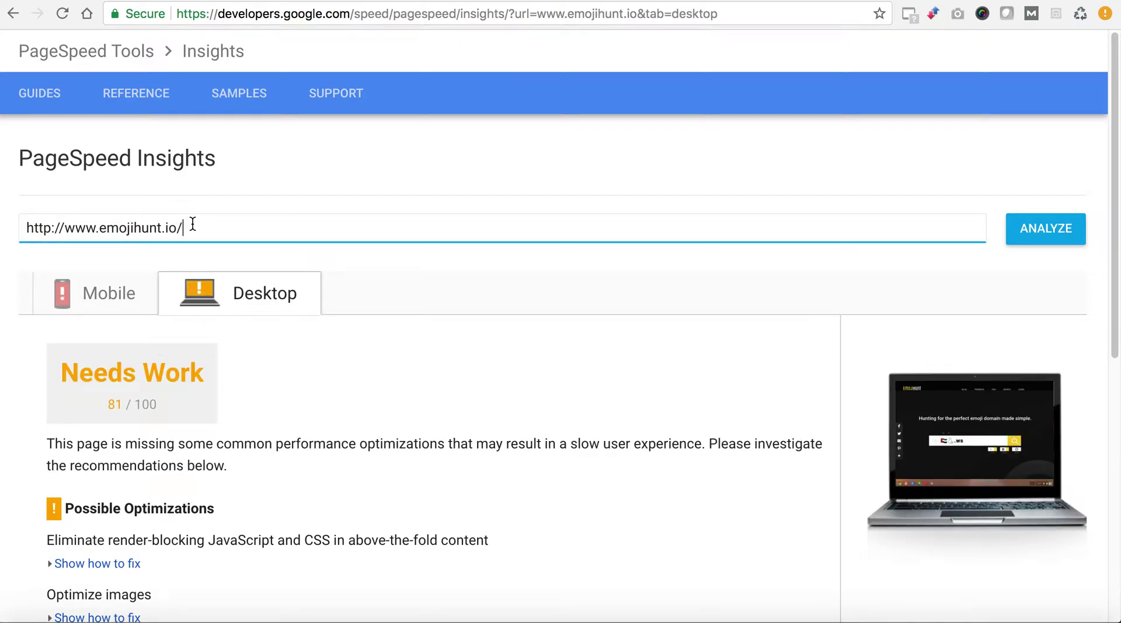
triple_click(192, 225)
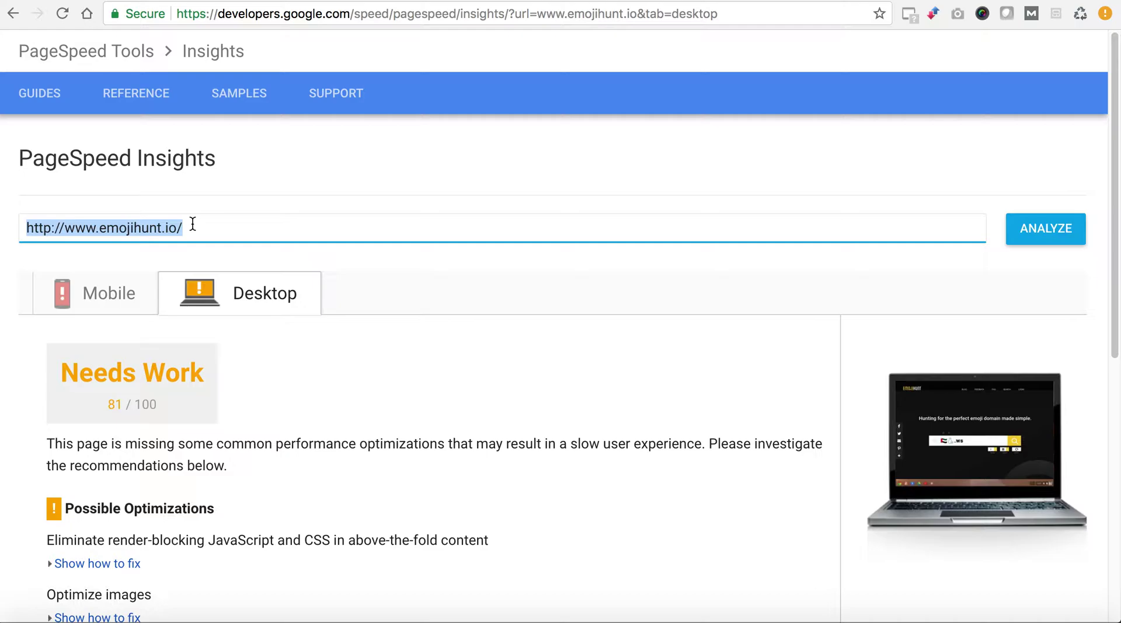
type("i")
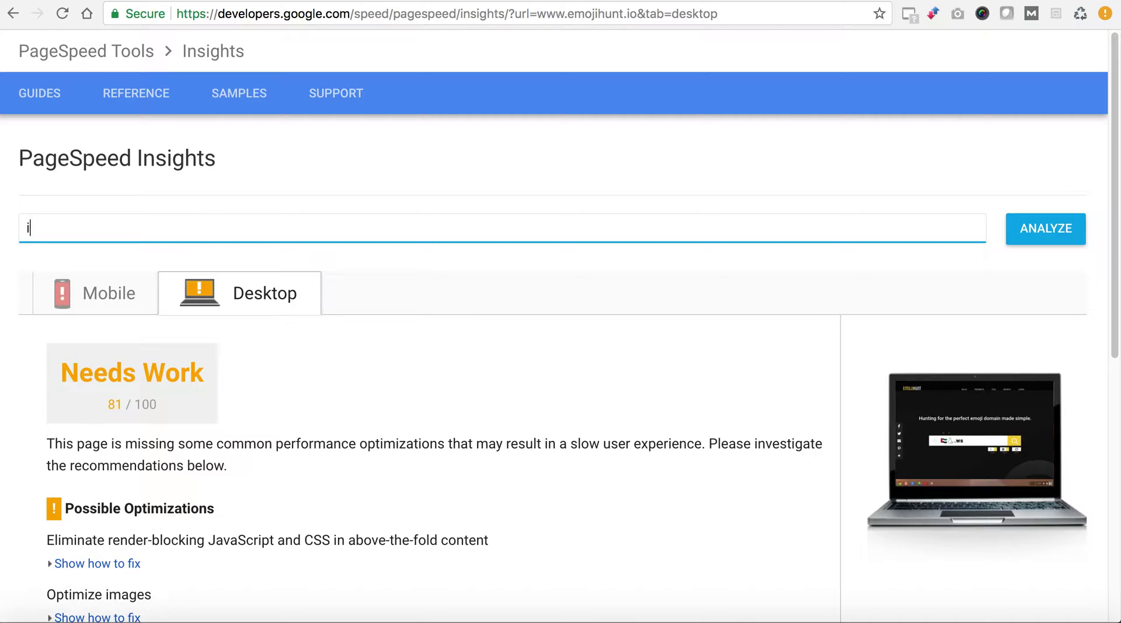
key("ctrl+super+space")
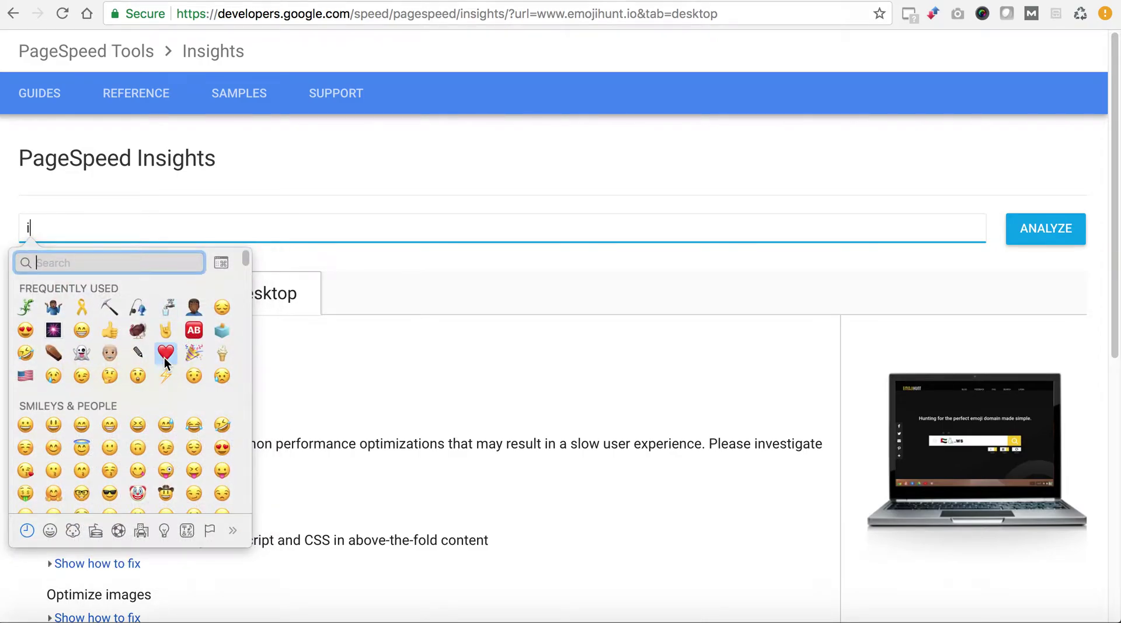
left_click(164, 356)
type(".ws")
key("Return")
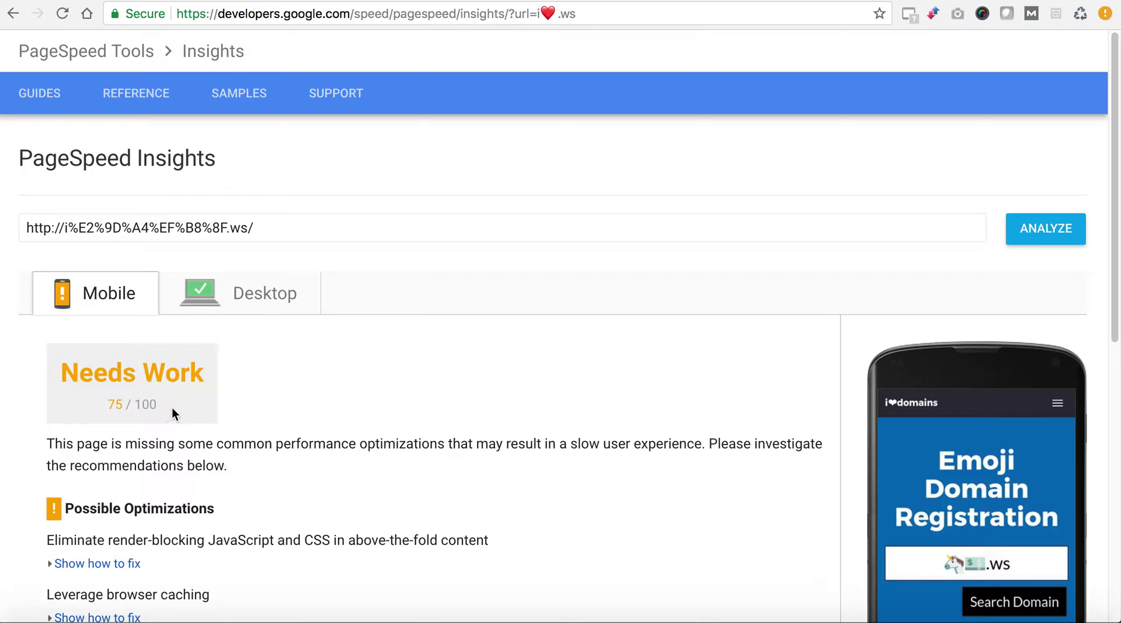
Review the possible optimizations for i❤️.ws in the mobile report and in the desktop report
scroll(170, 456, "down", 4)
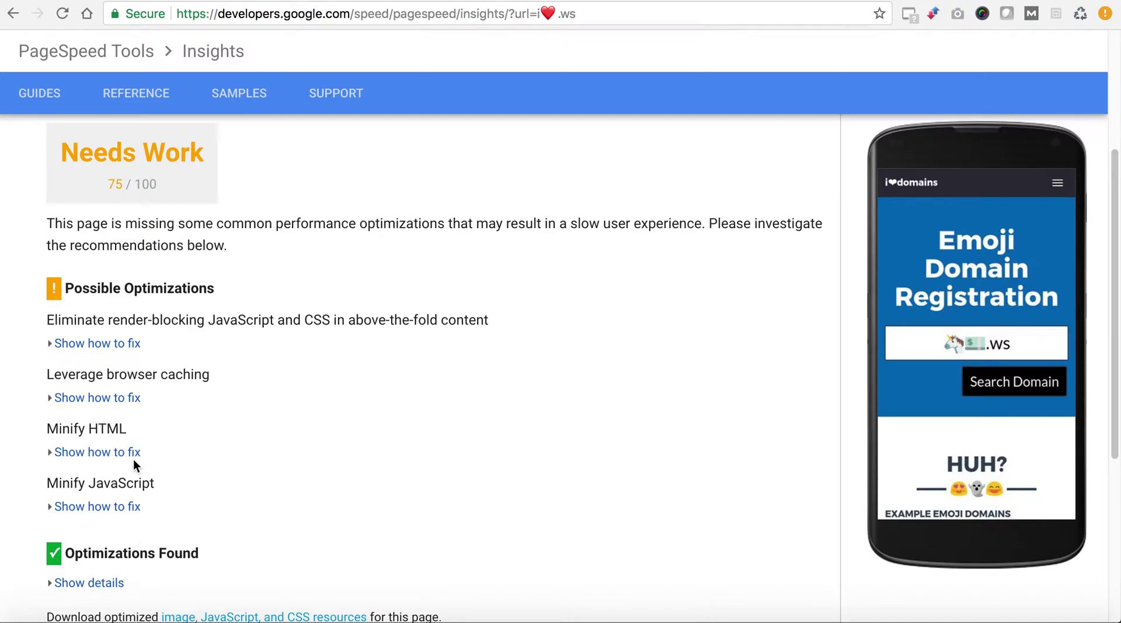
scroll(133, 461, "up", 3)
left_click(245, 237)
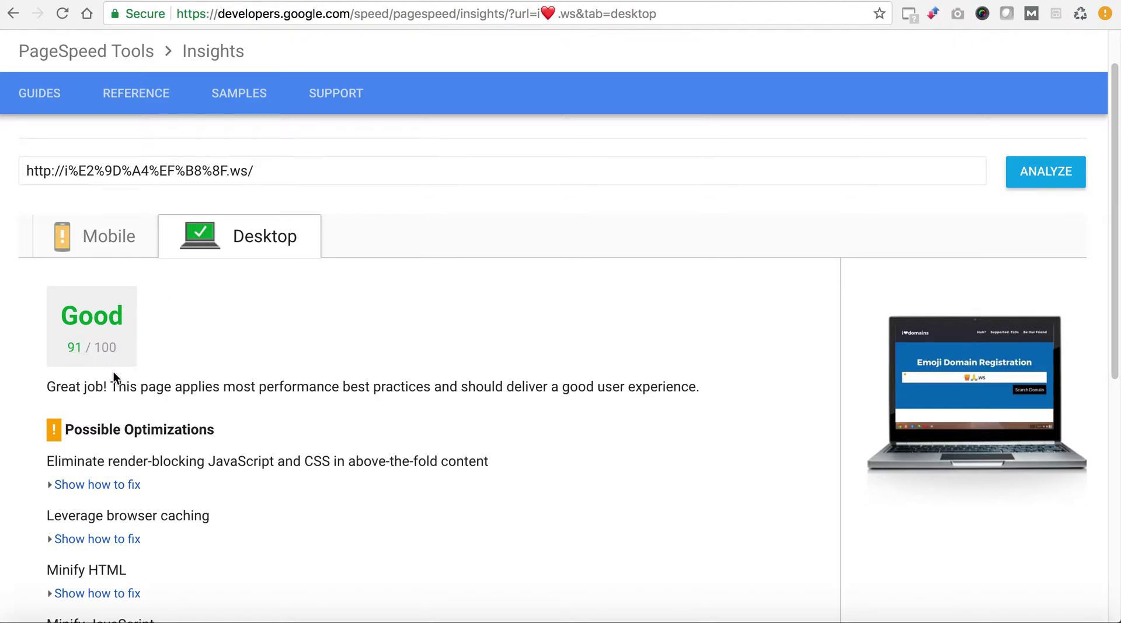
scroll(114, 376, "down", 3)
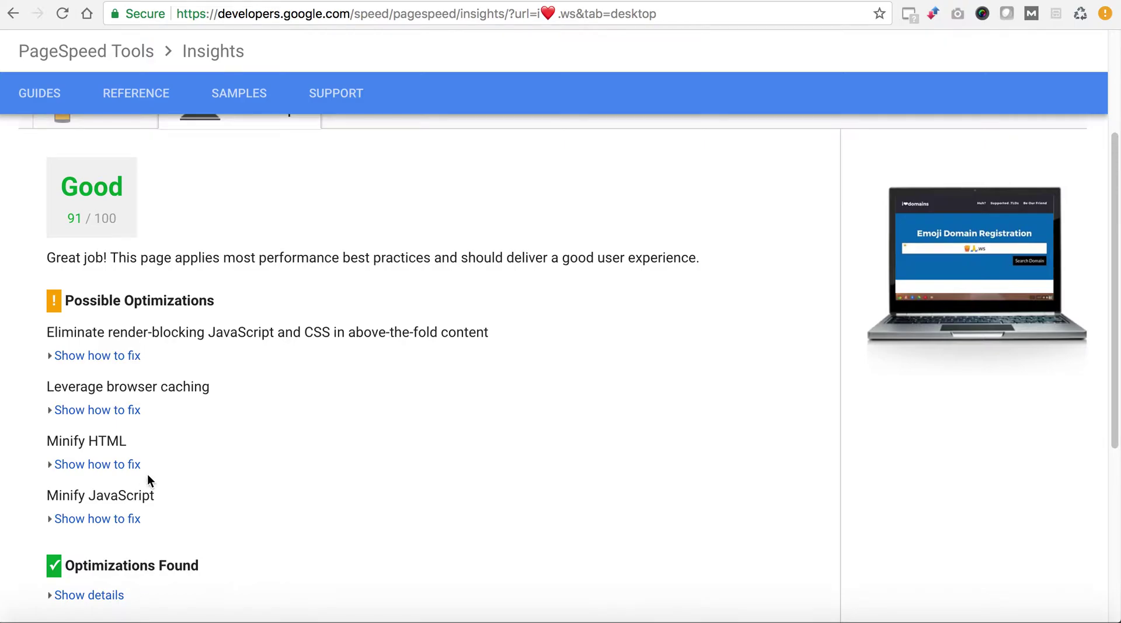
scroll(147, 475, "up", 4)
left_click(186, 228)
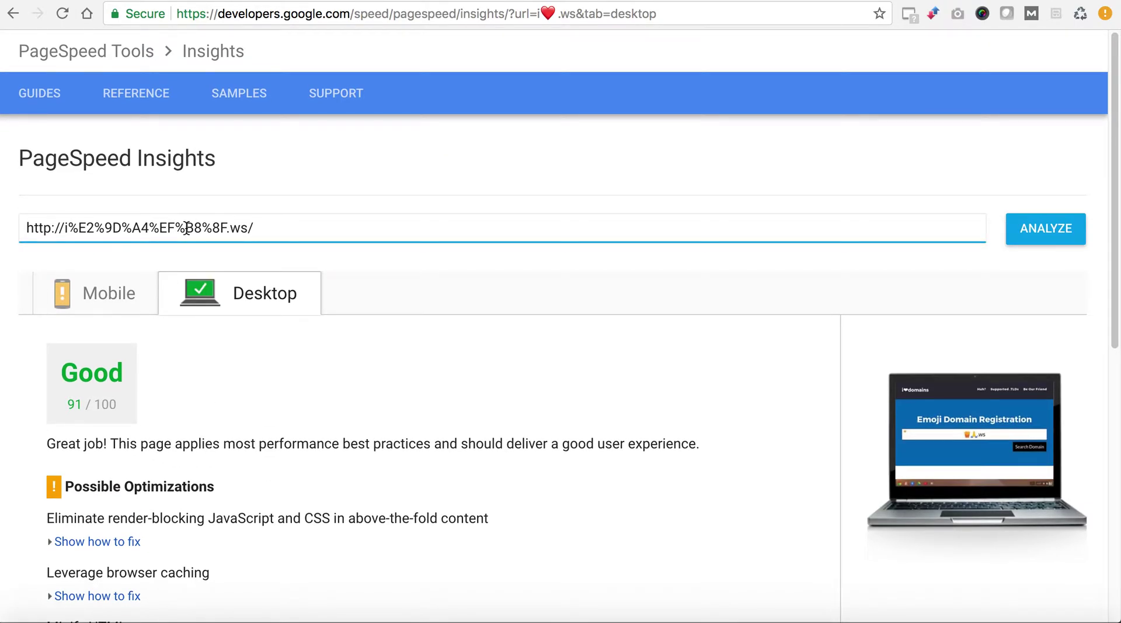
triple_click(185, 228)
type("www")
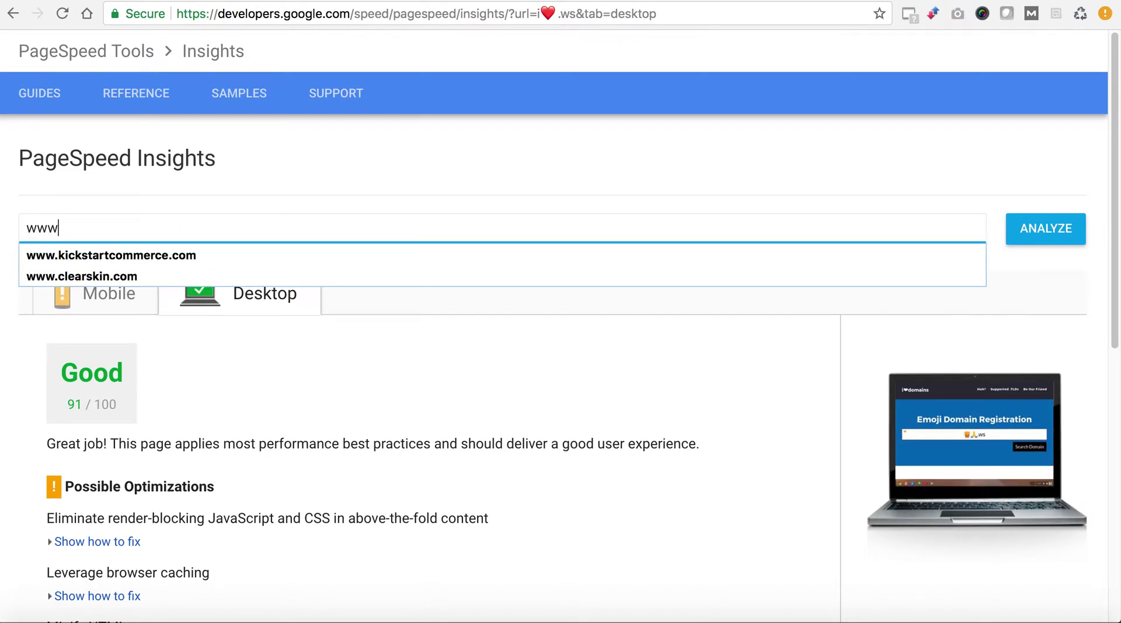
type(".domainsherpa.com")
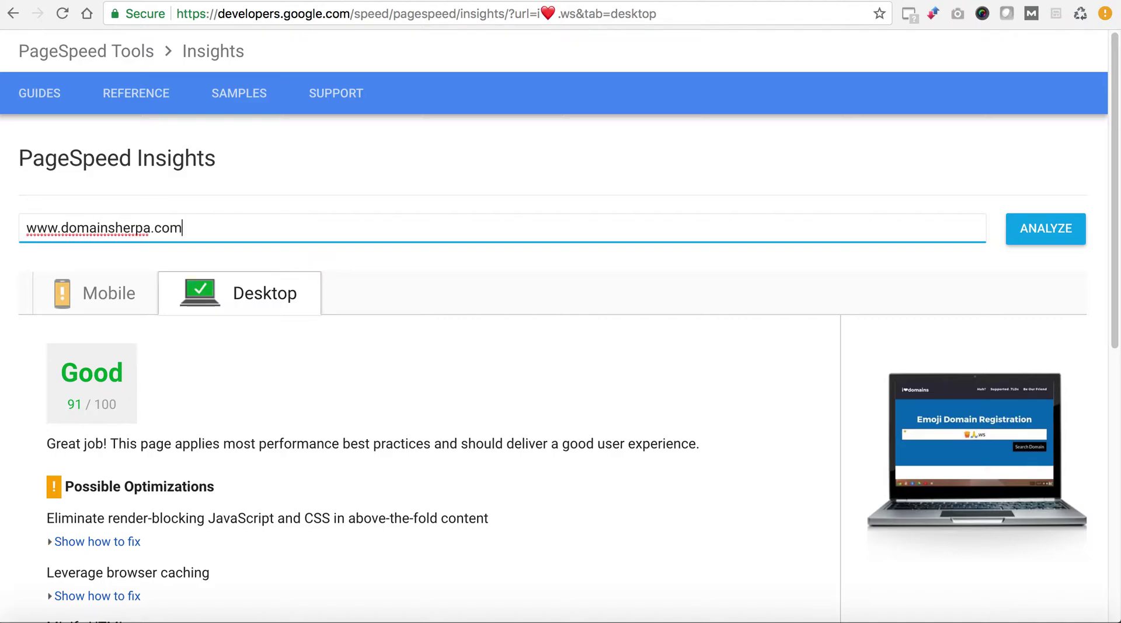
key("Return")
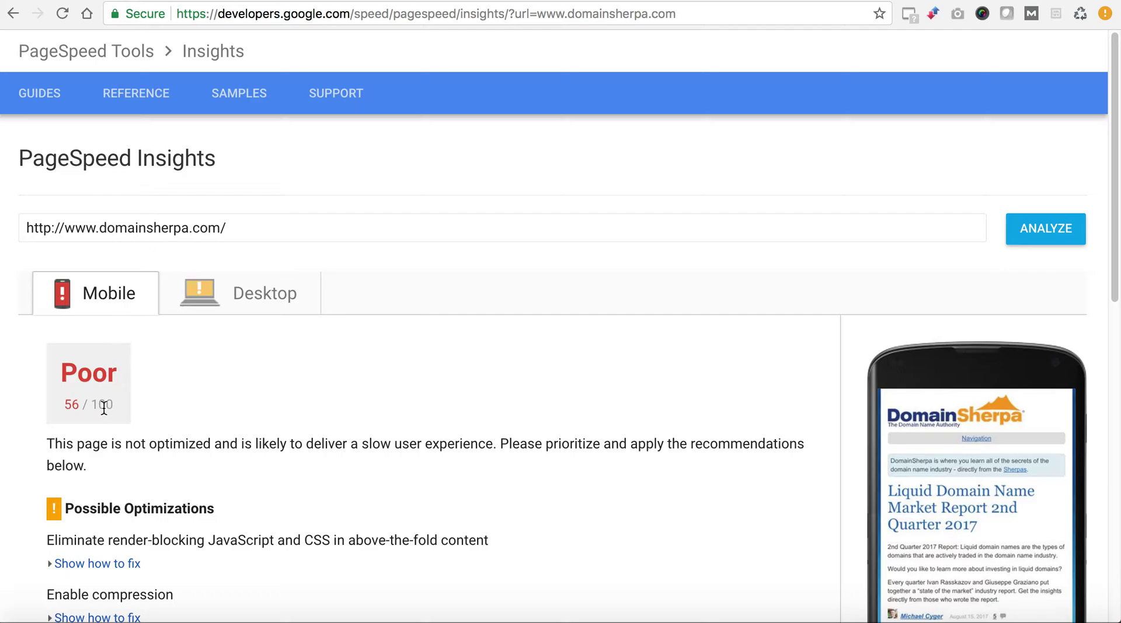
left_click(202, 314)
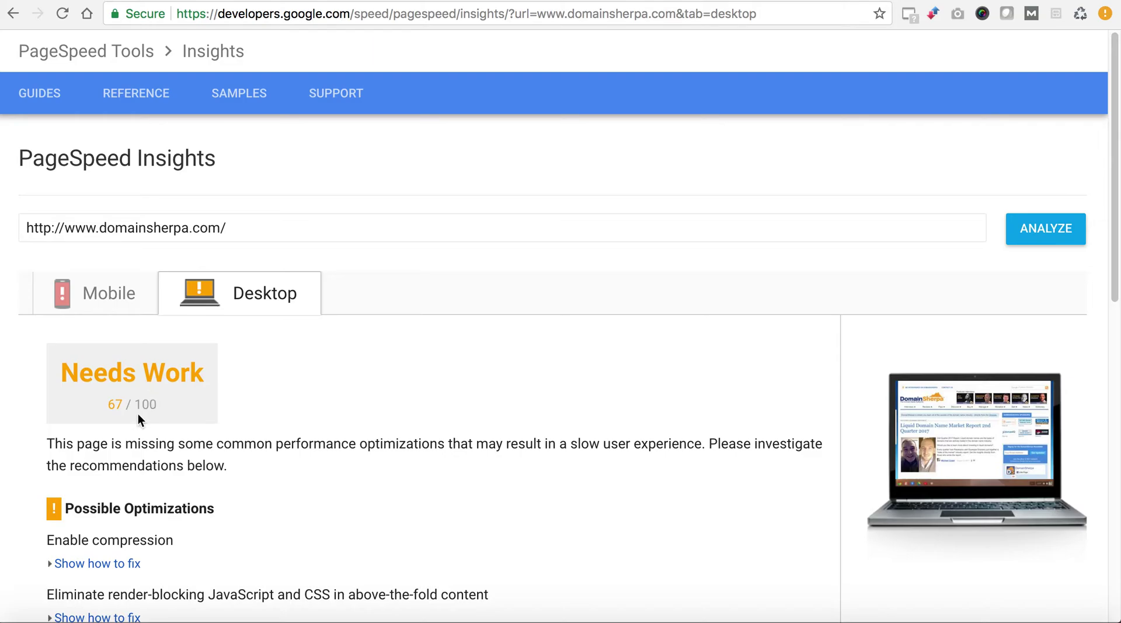
left_click(132, 299)
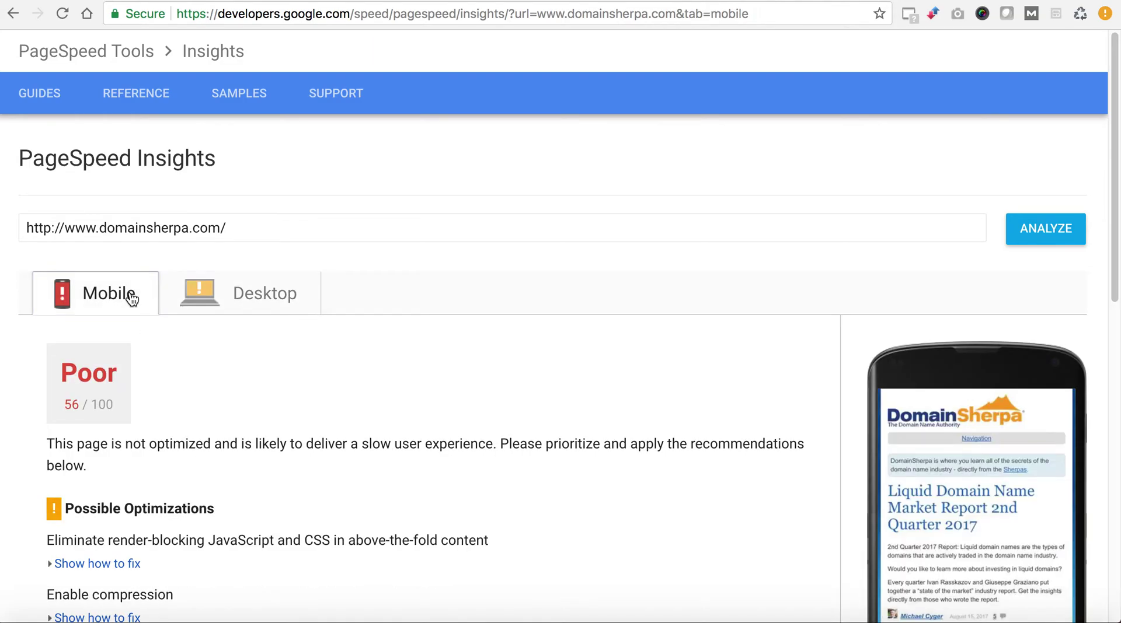